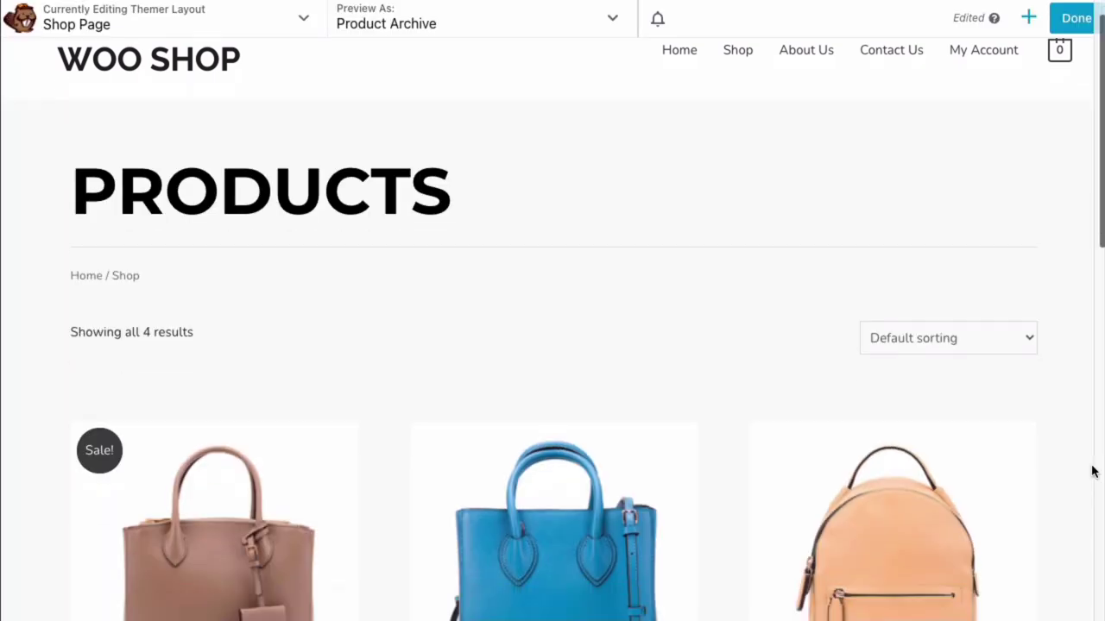
Scroll the Shop Page product archive down to the Red Tote and back up.
scroll(1092, 470, down, 9)
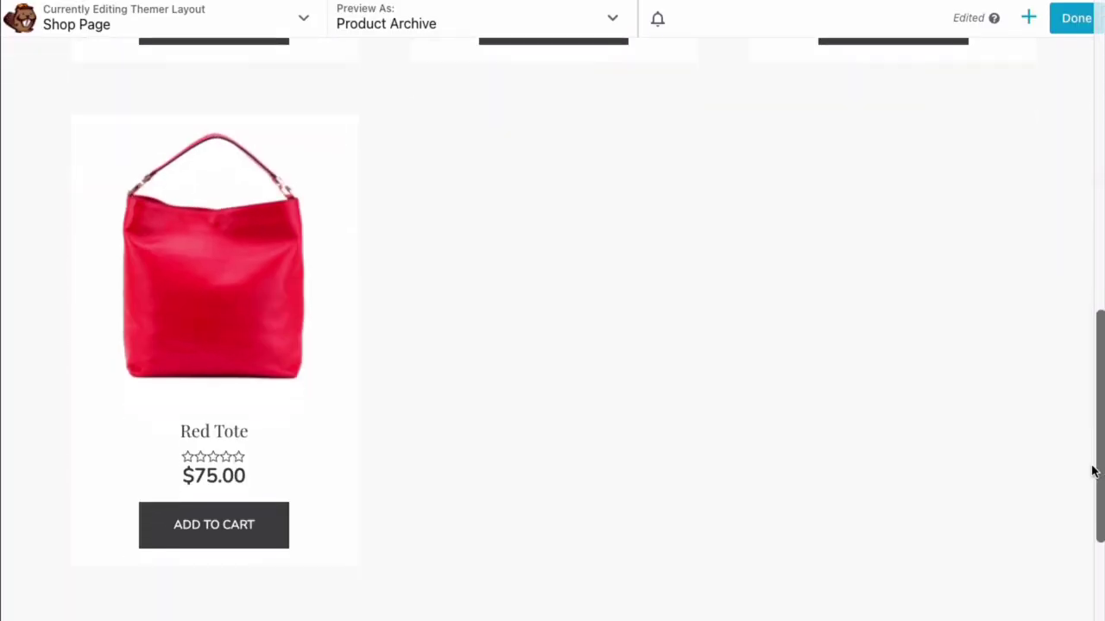
scroll(1092, 470, down, 2)
scroll(1092, 470, up, 15)
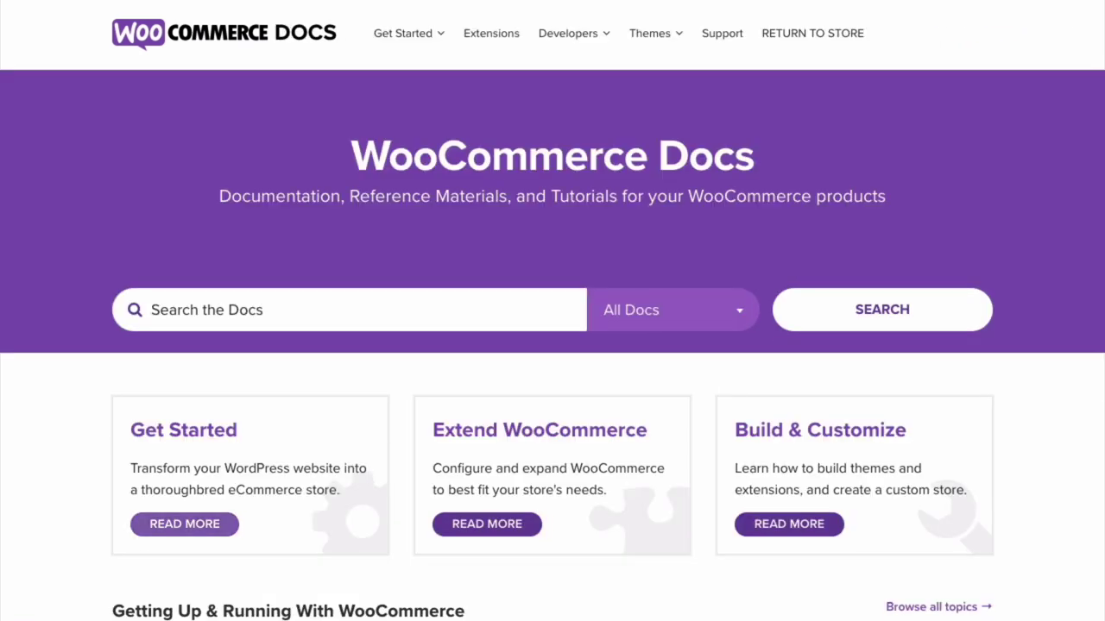
Open the Getting Started docs under Get Started and scroll its category list.
click(184, 523)
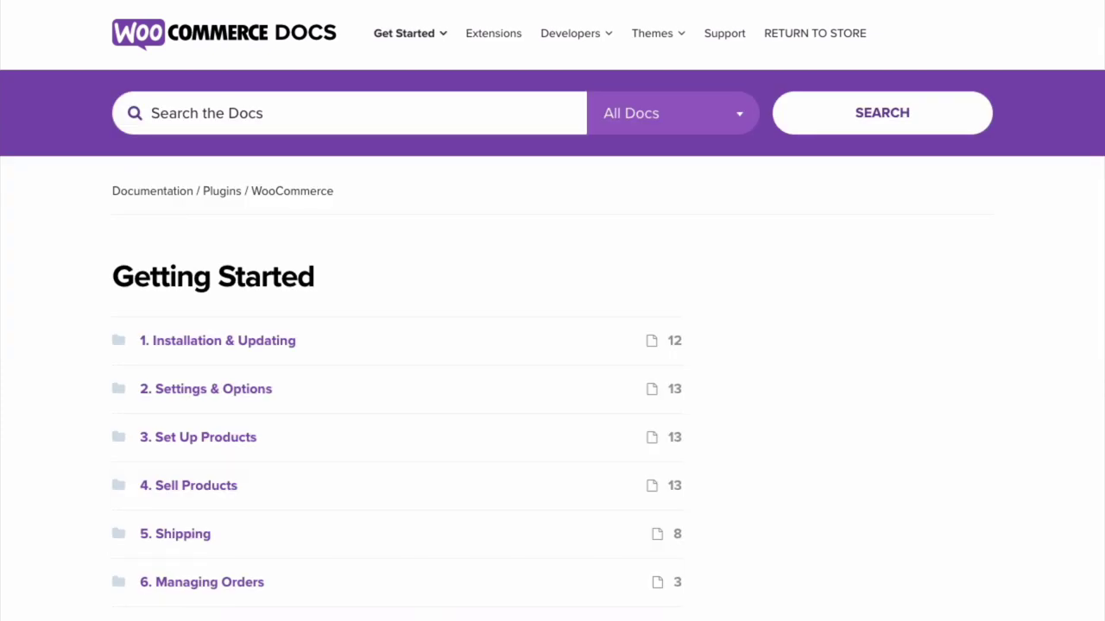
scroll(552, 310, down, 3)
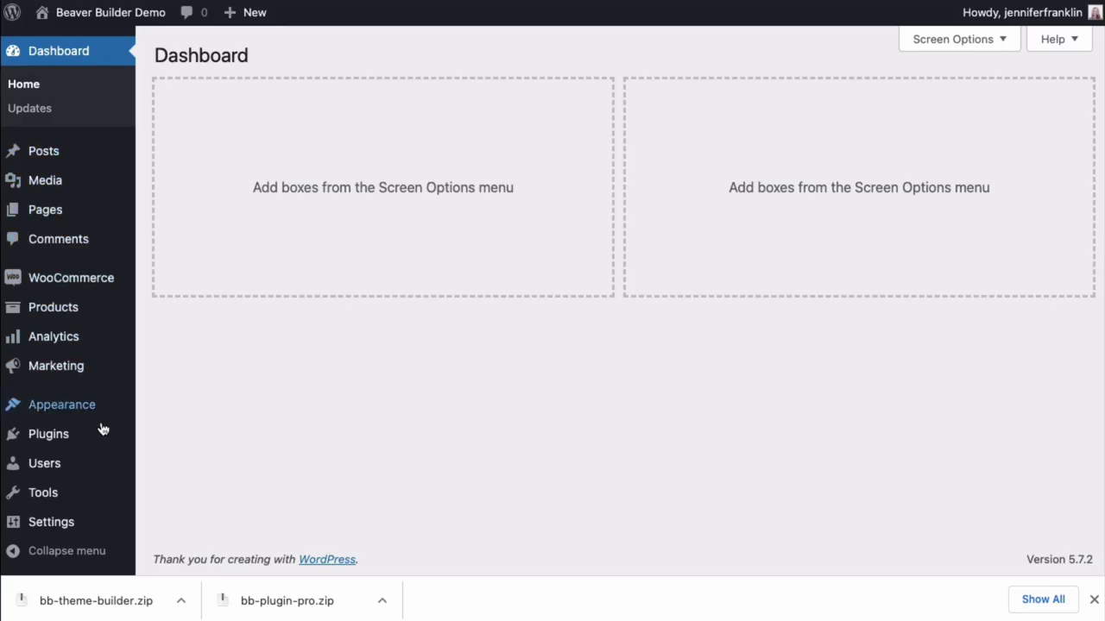
Upload, install and activate bb-plugin-pro.zip, then upload and install bb-theme-builder.zip.
mouse_move(102, 434)
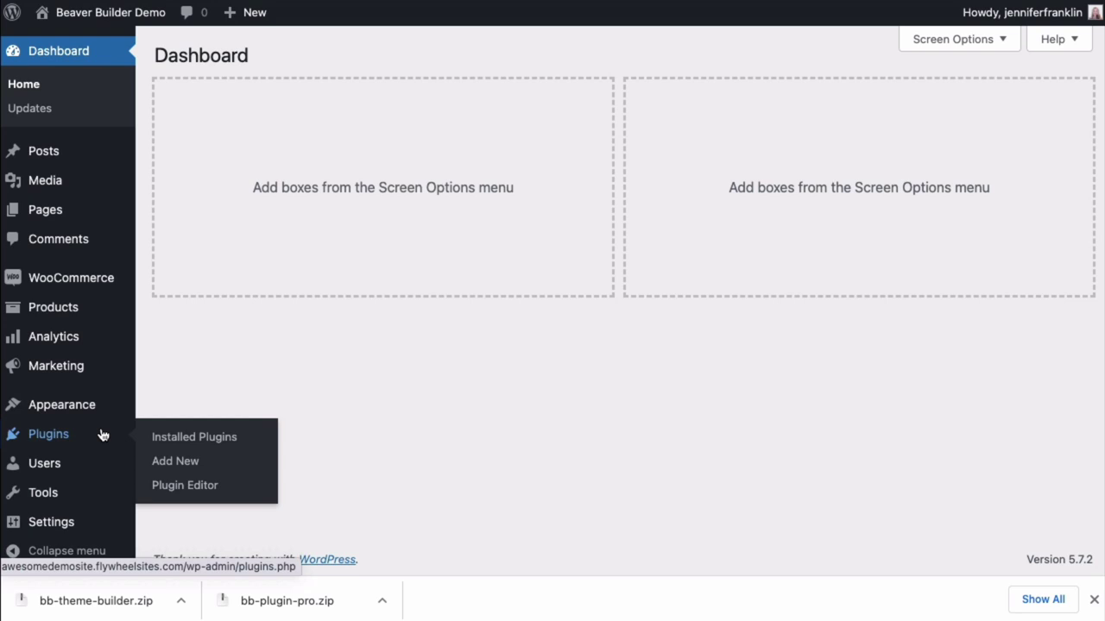
click(102, 434)
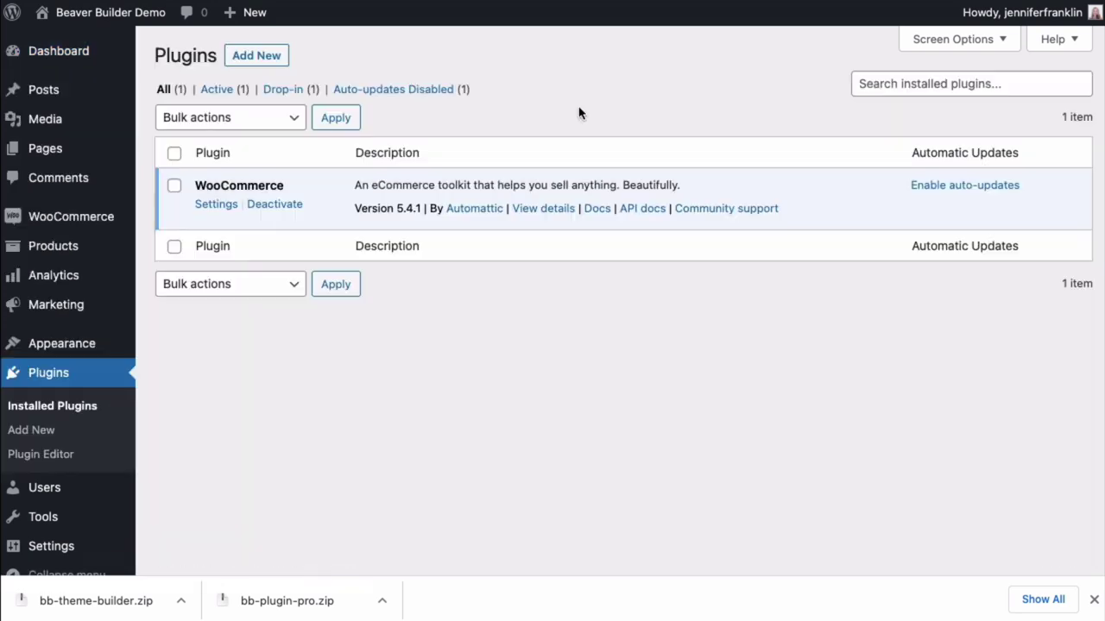
click(284, 67)
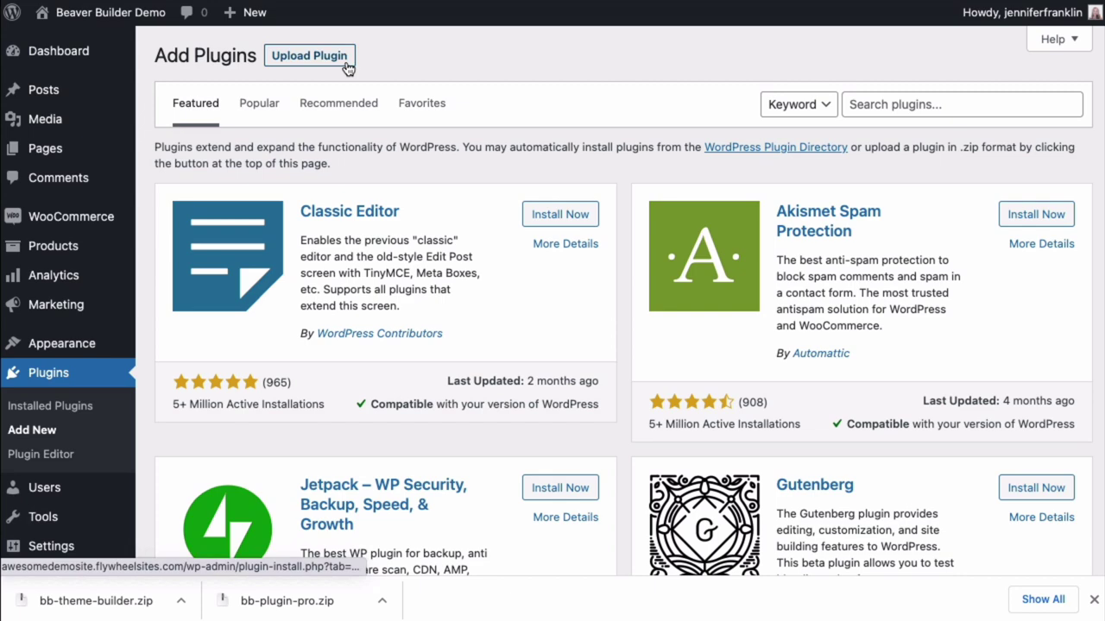
click(348, 66)
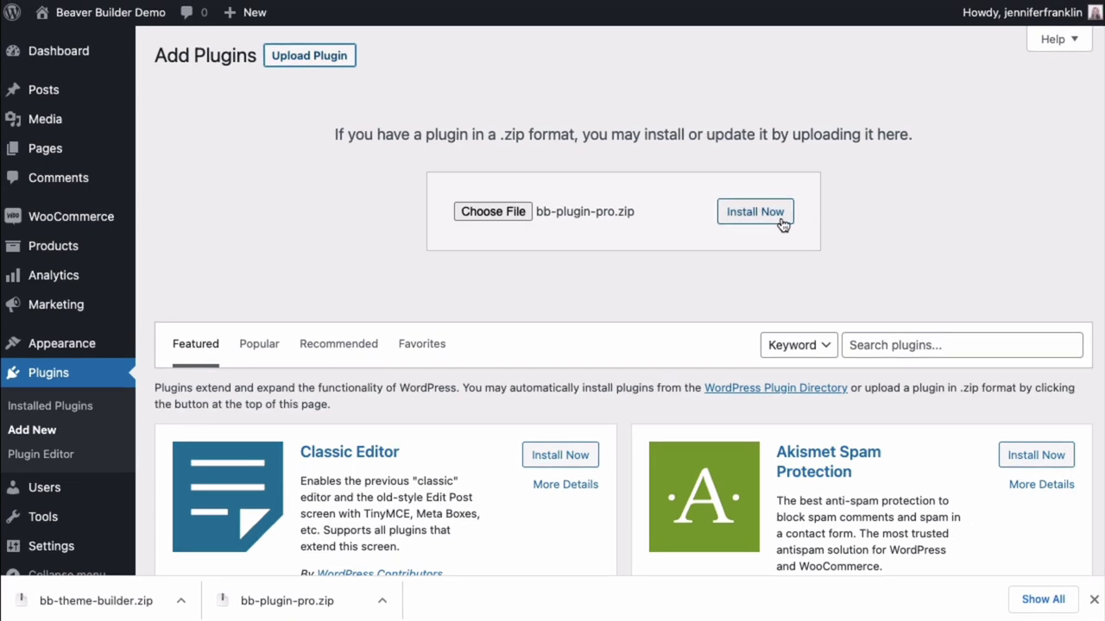
click(755, 212)
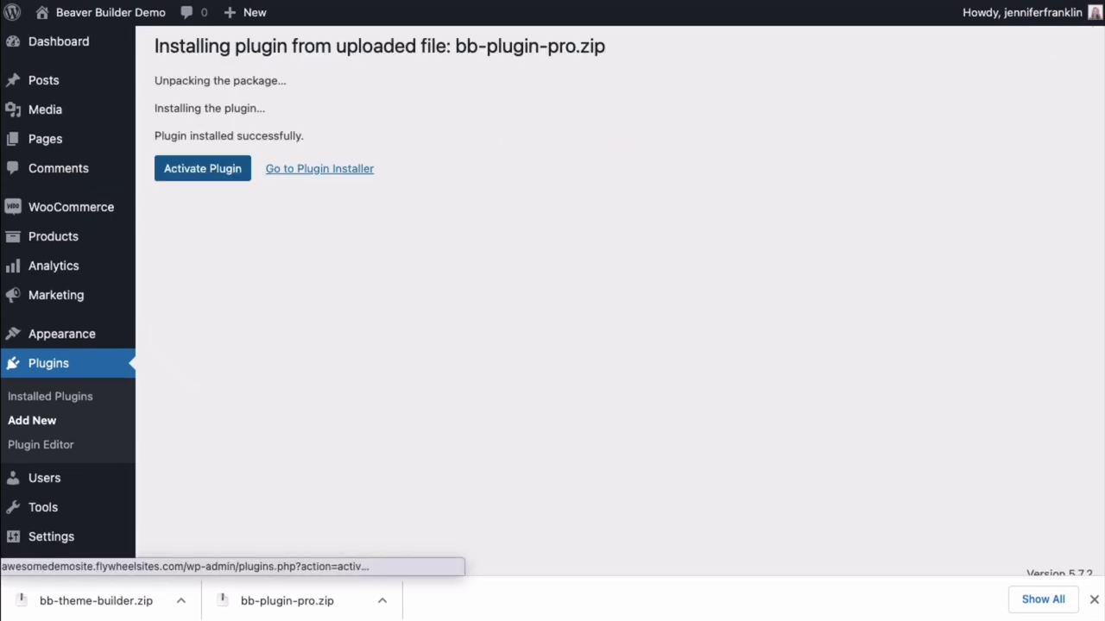
click(202, 168)
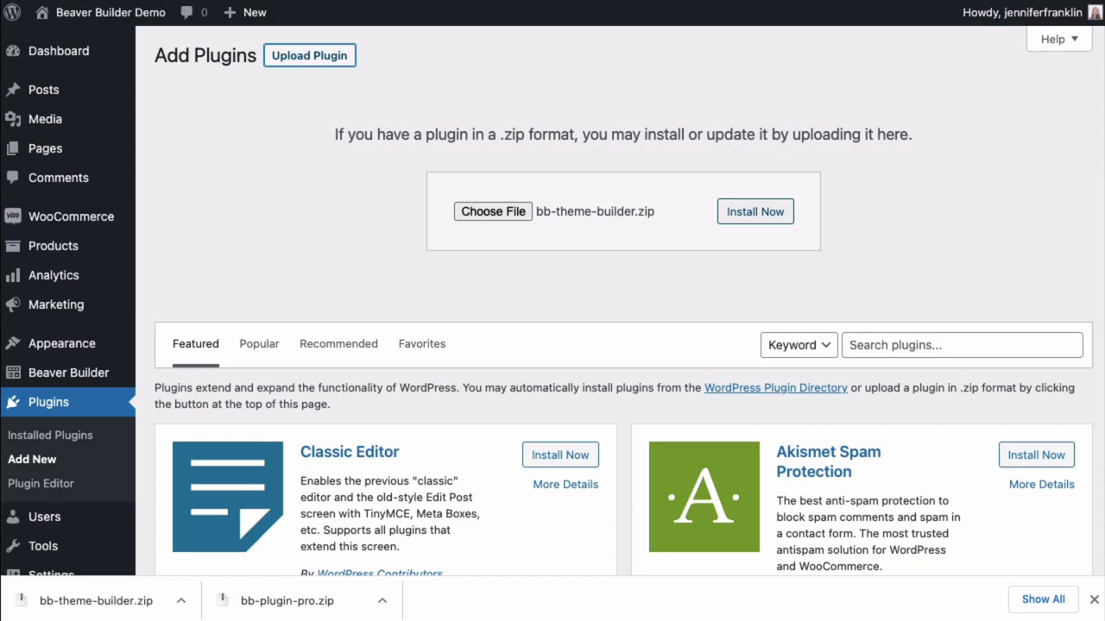
click(756, 211)
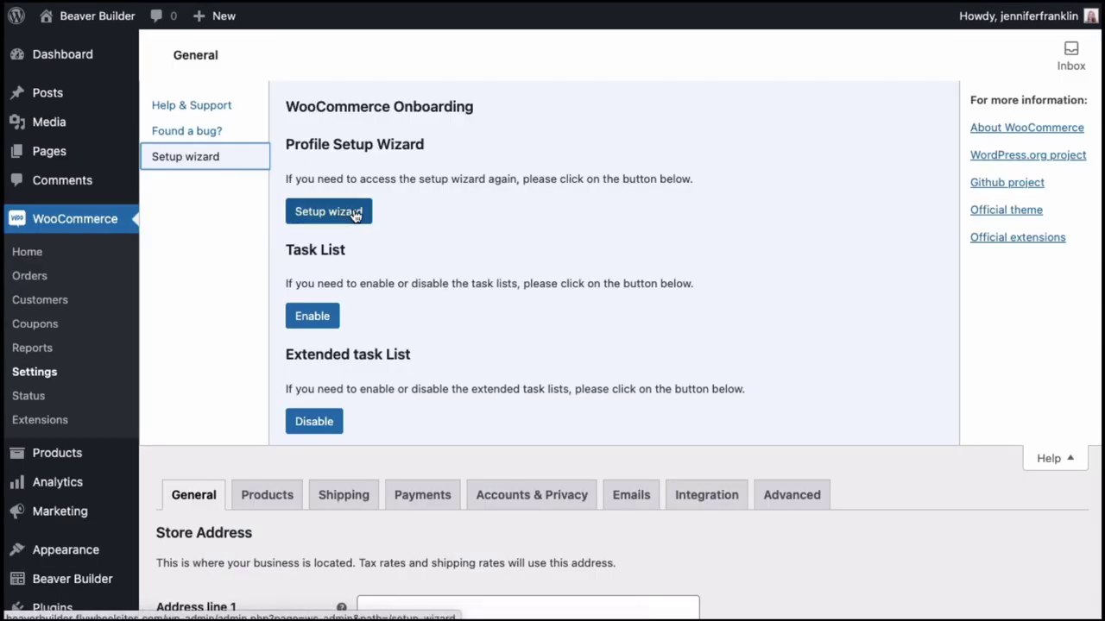
Launch the WooCommerce setup wizard from the Help settings.
click(360, 214)
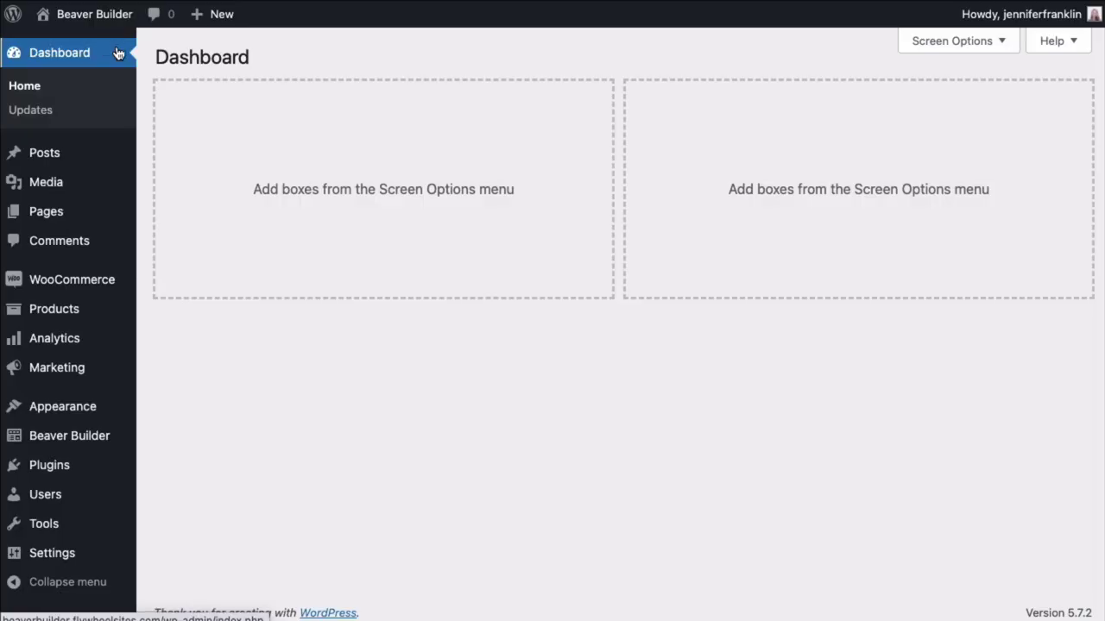
Add a new page titled 'Shop' and publish it.
click(106, 214)
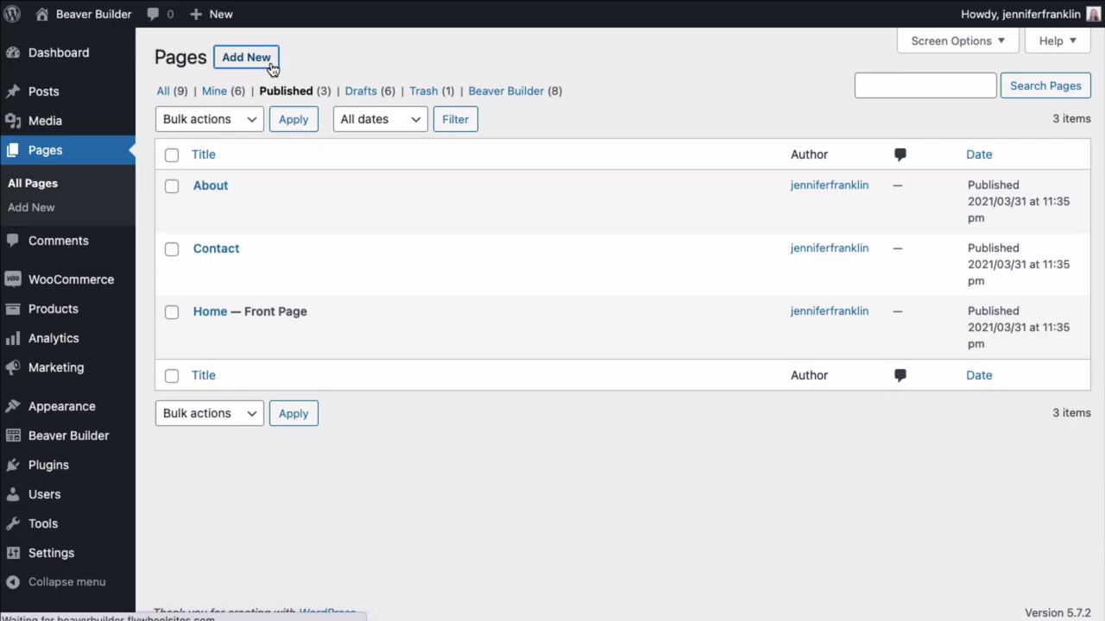
text(Shop)
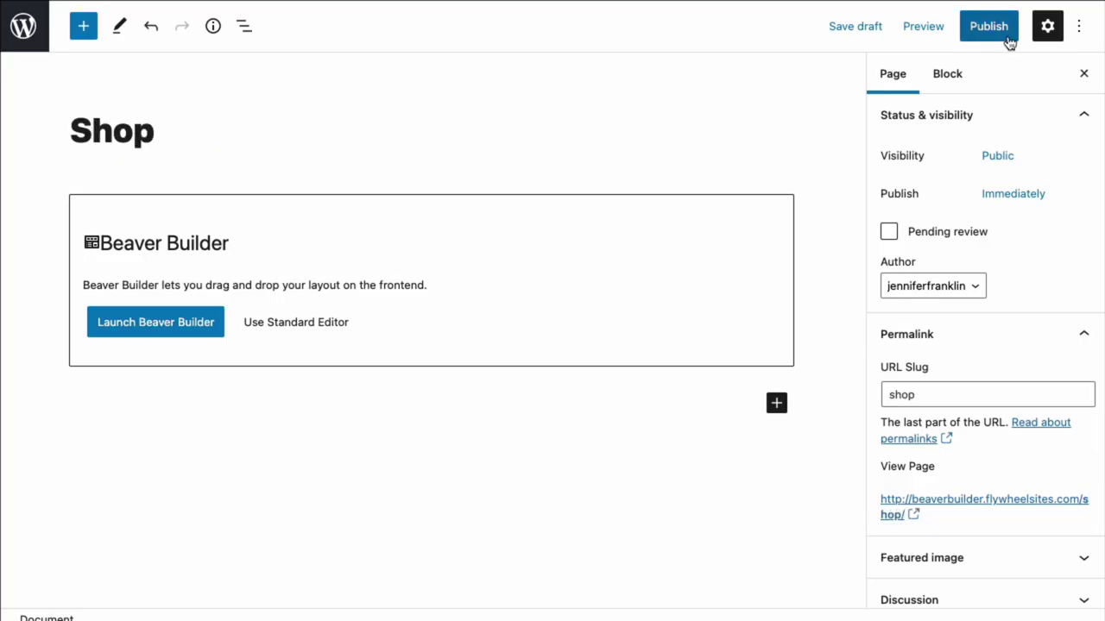
click(1005, 38)
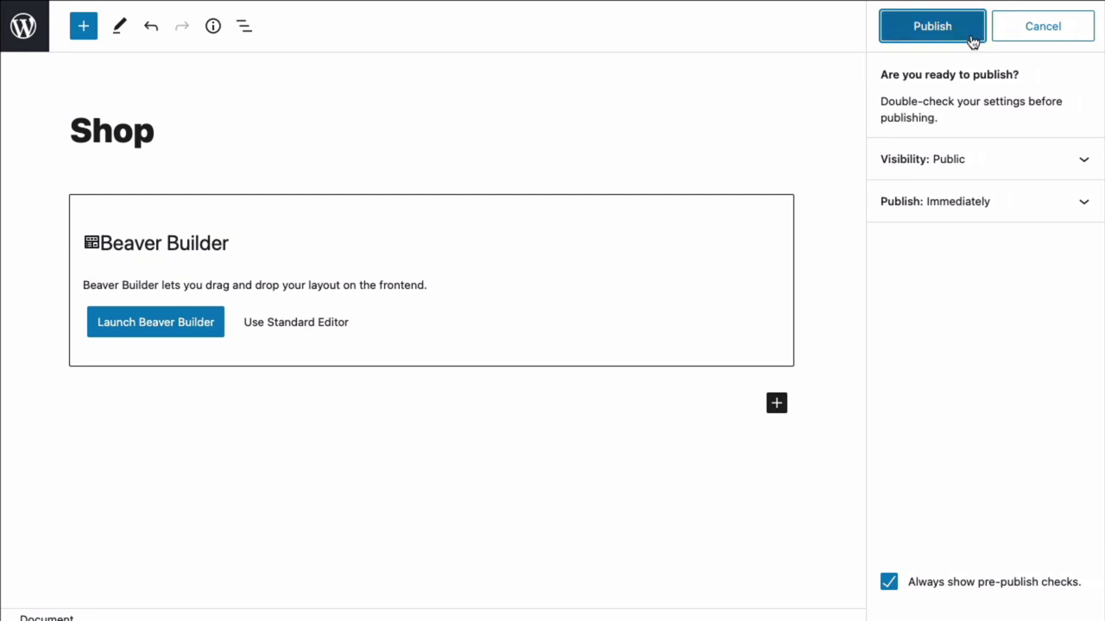
click(971, 40)
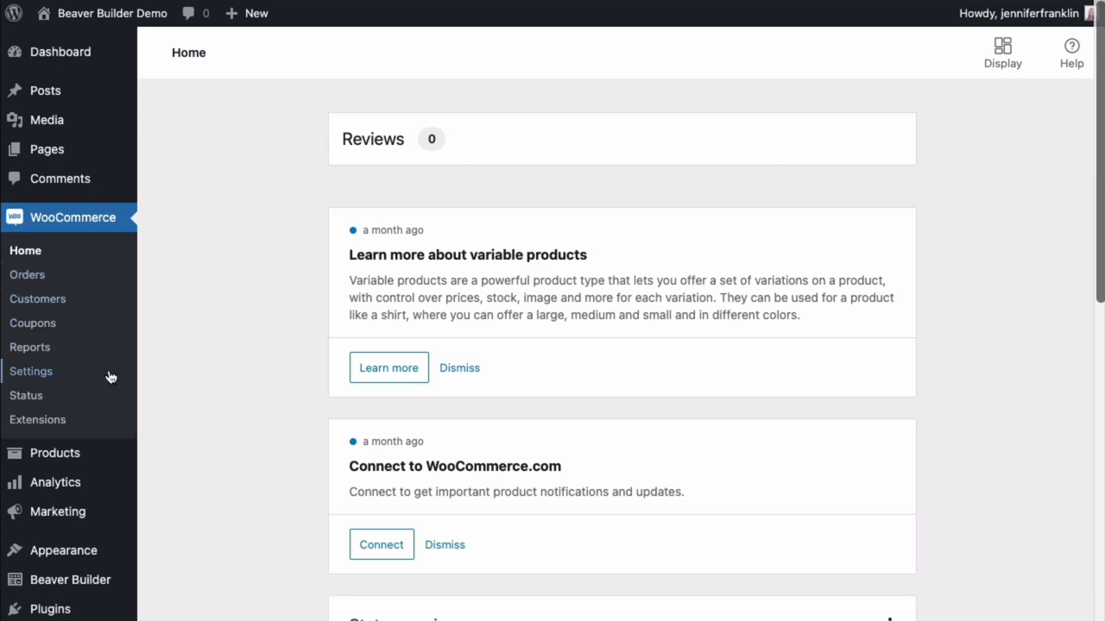
In WooCommerce Products settings, choose Shop as the Shop page.
click(31, 371)
click(291, 143)
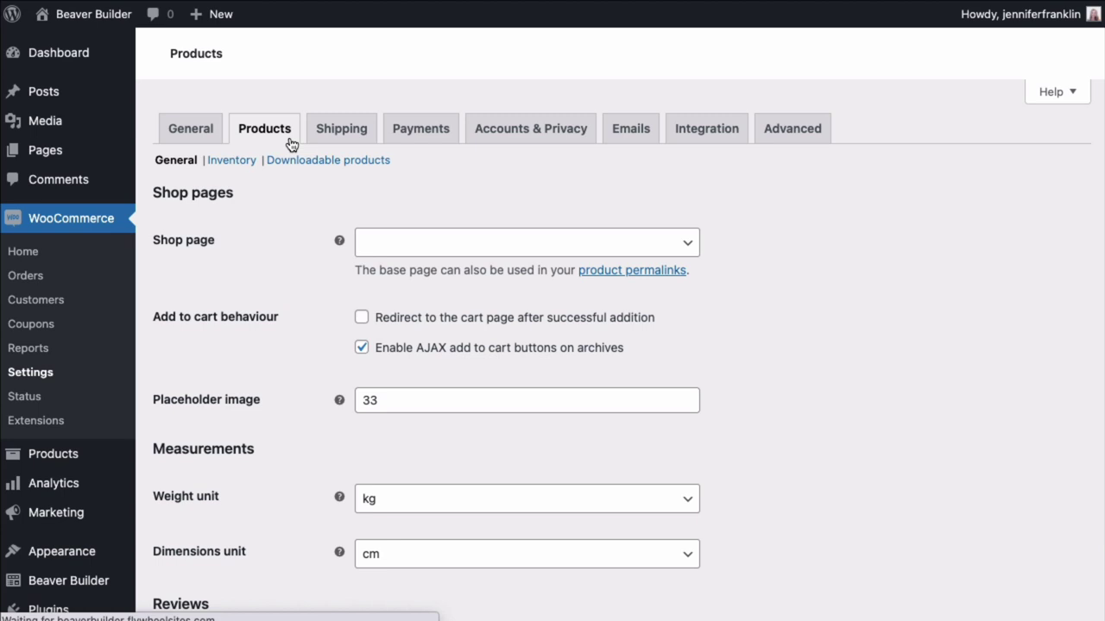
click(690, 235)
scroll(653, 384, down, 3)
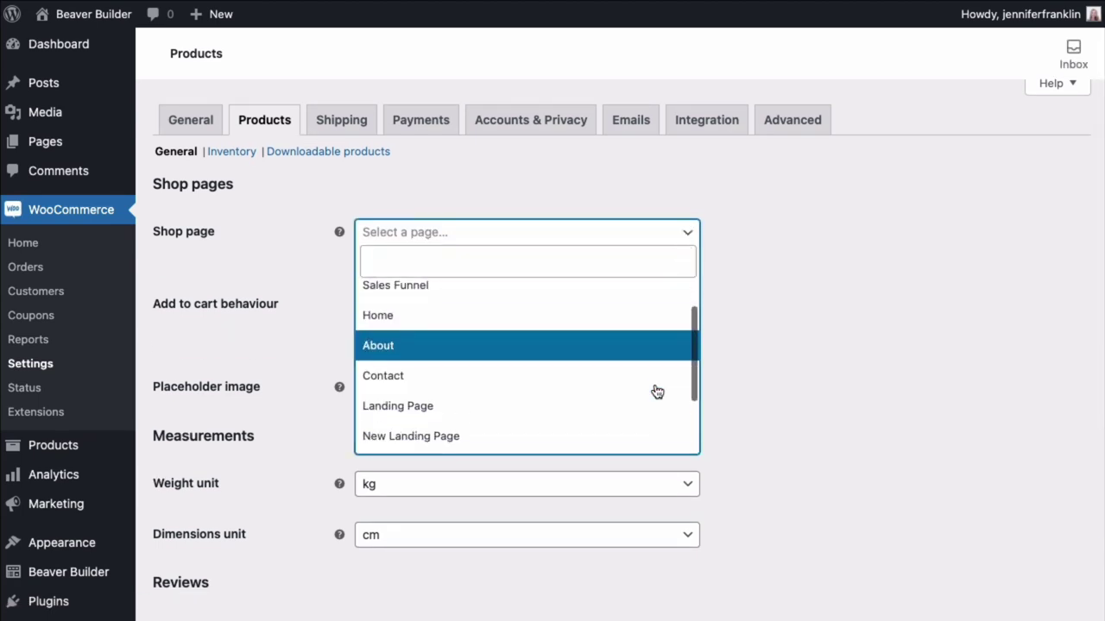
click(656, 385)
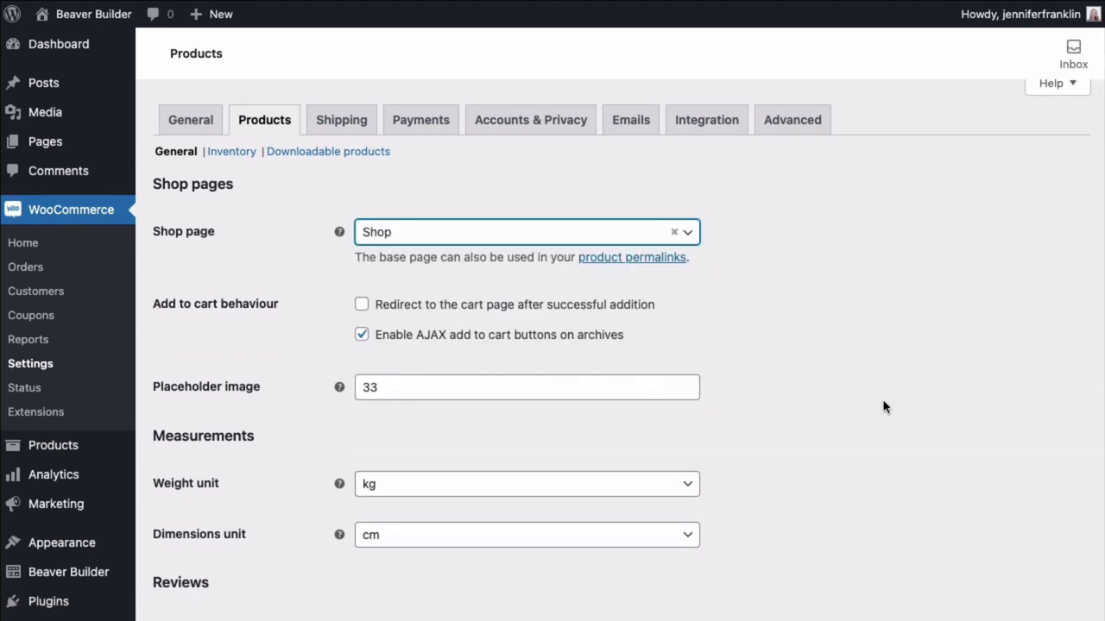
scroll(884, 406, down, 4)
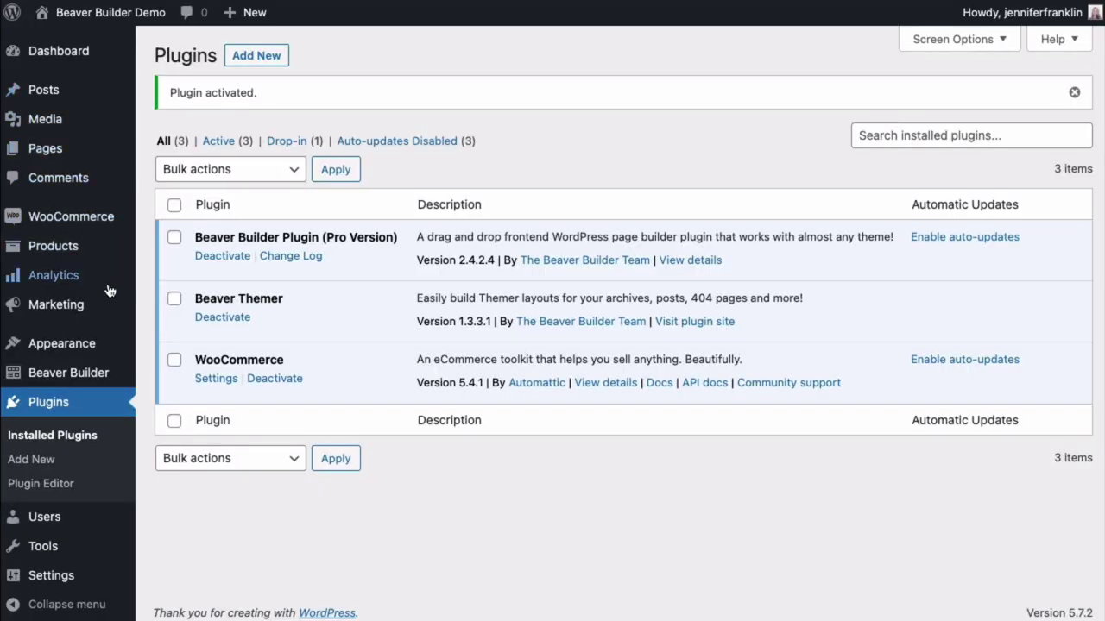
Add a Themer Layout titled 'Shop Page' with Archive as its layout type.
mouse_move(107, 371)
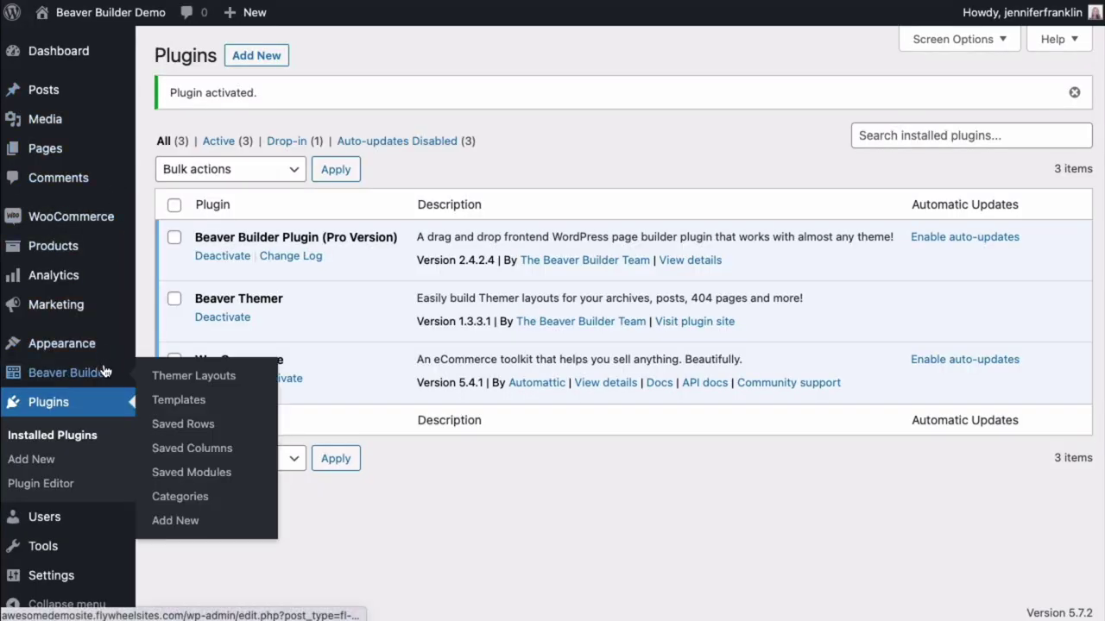
click(261, 378)
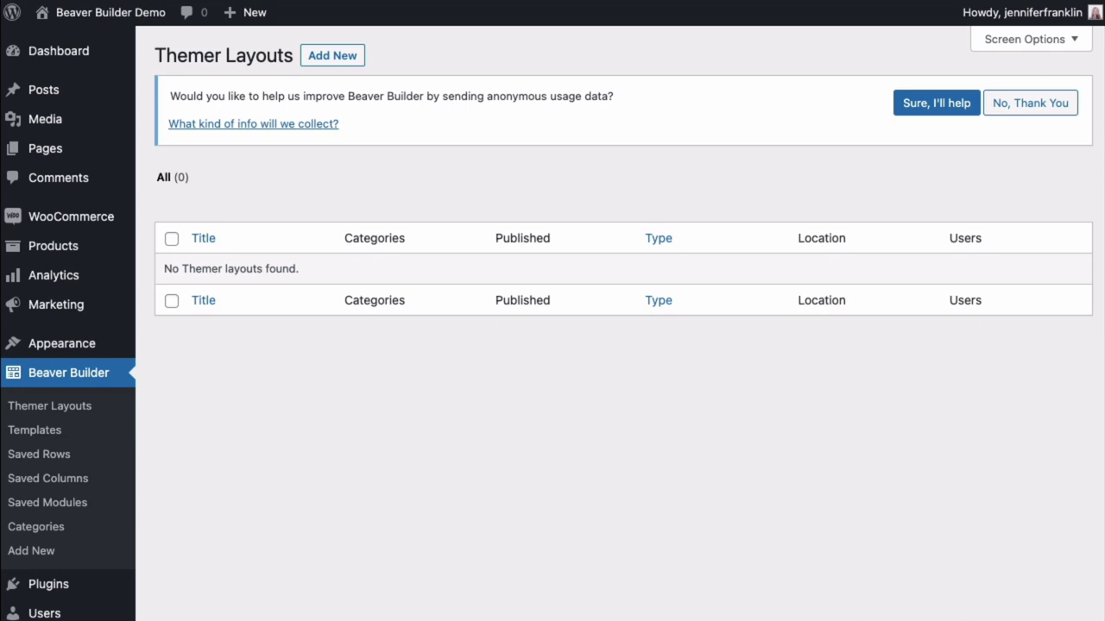
click(332, 56)
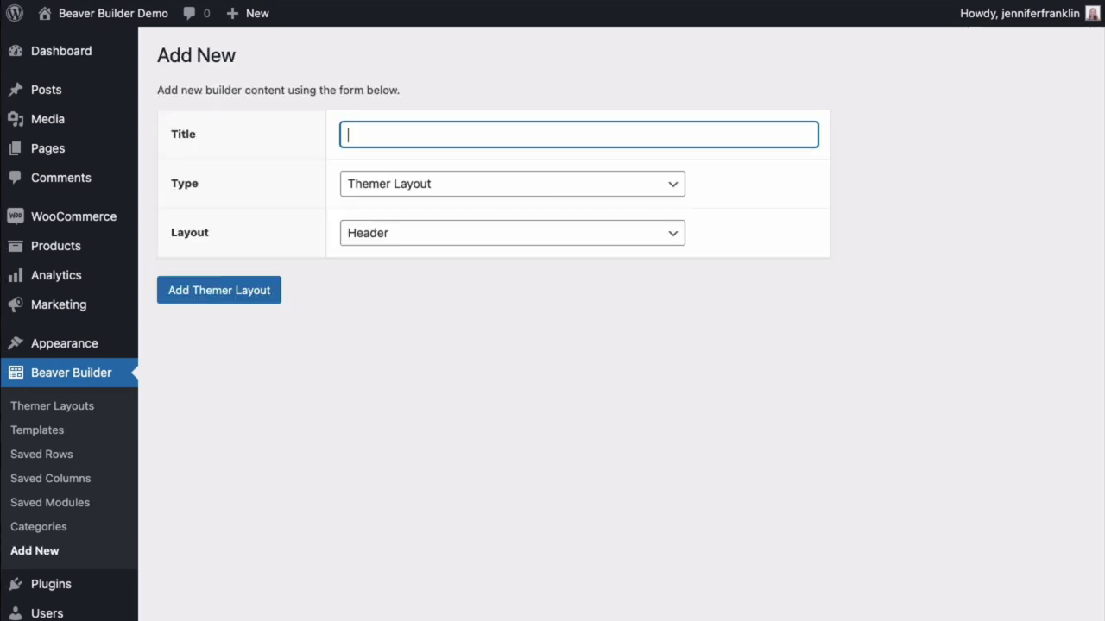
text(Shop Page)
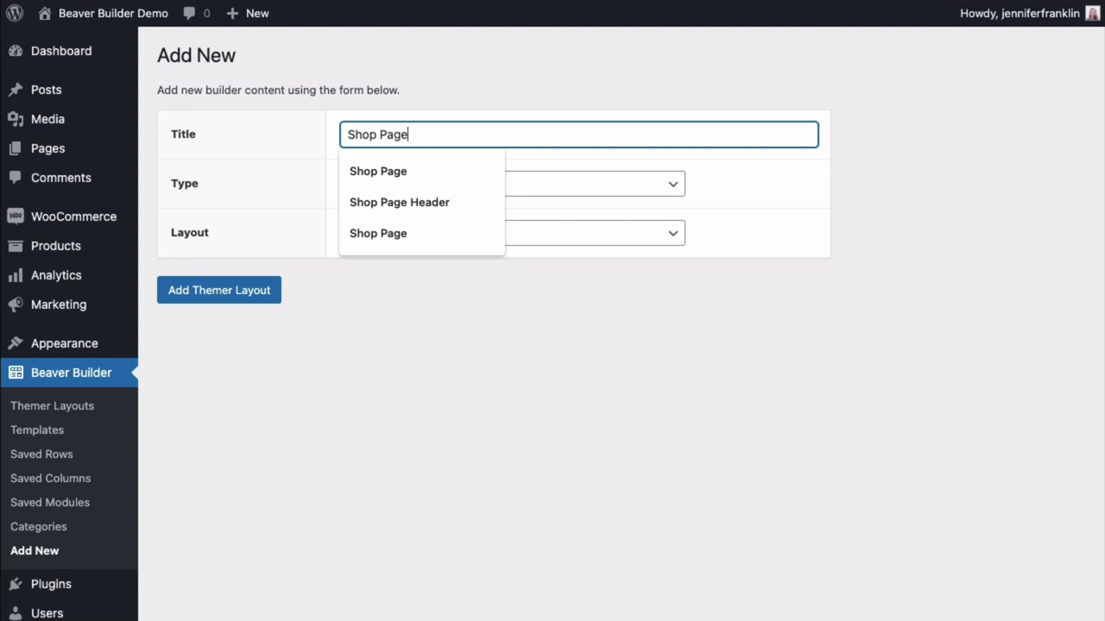
key(Tab)
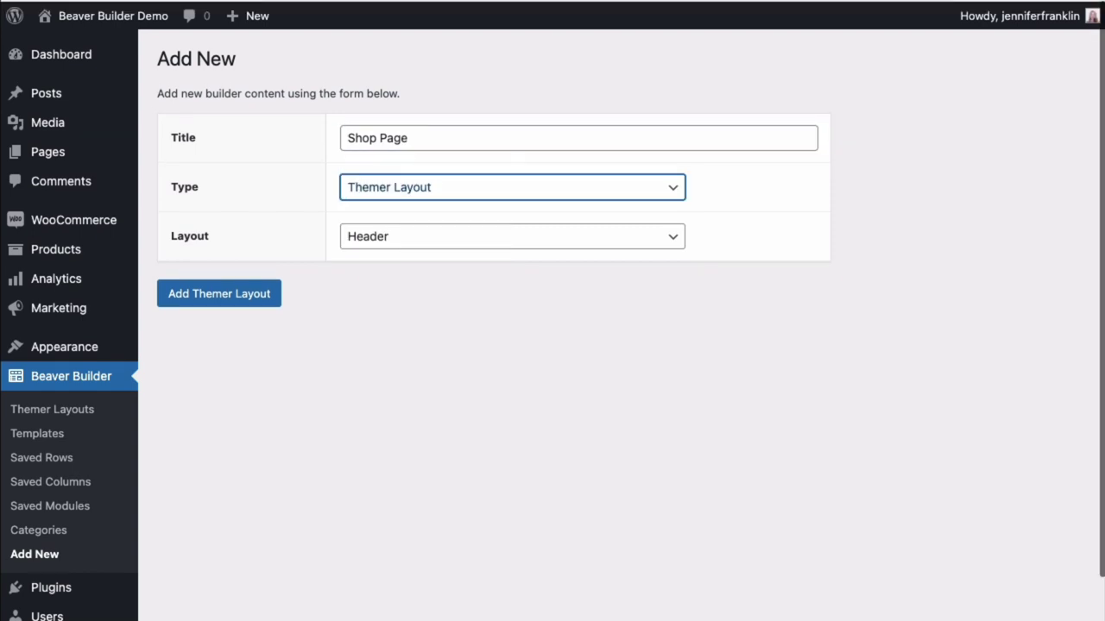
click(678, 189)
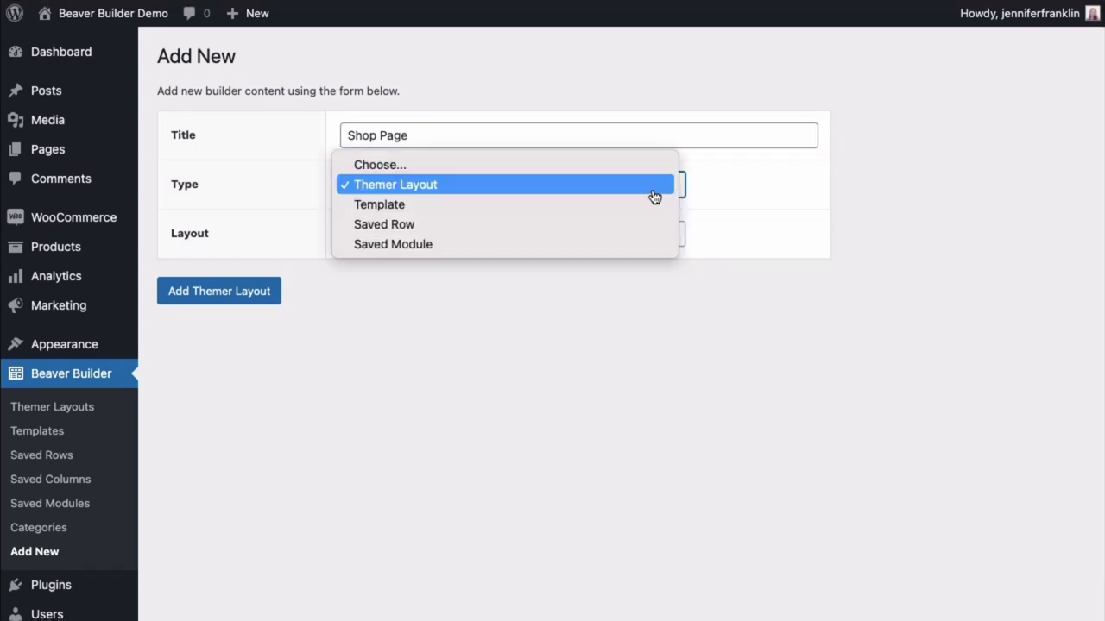
click(576, 191)
click(673, 240)
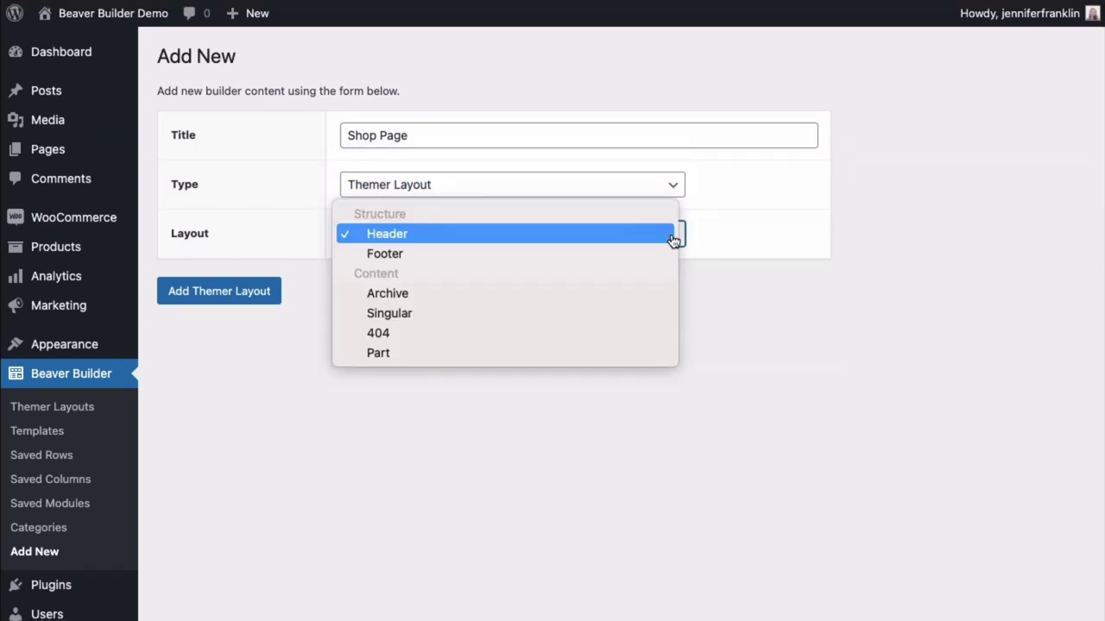
click(624, 303)
click(278, 302)
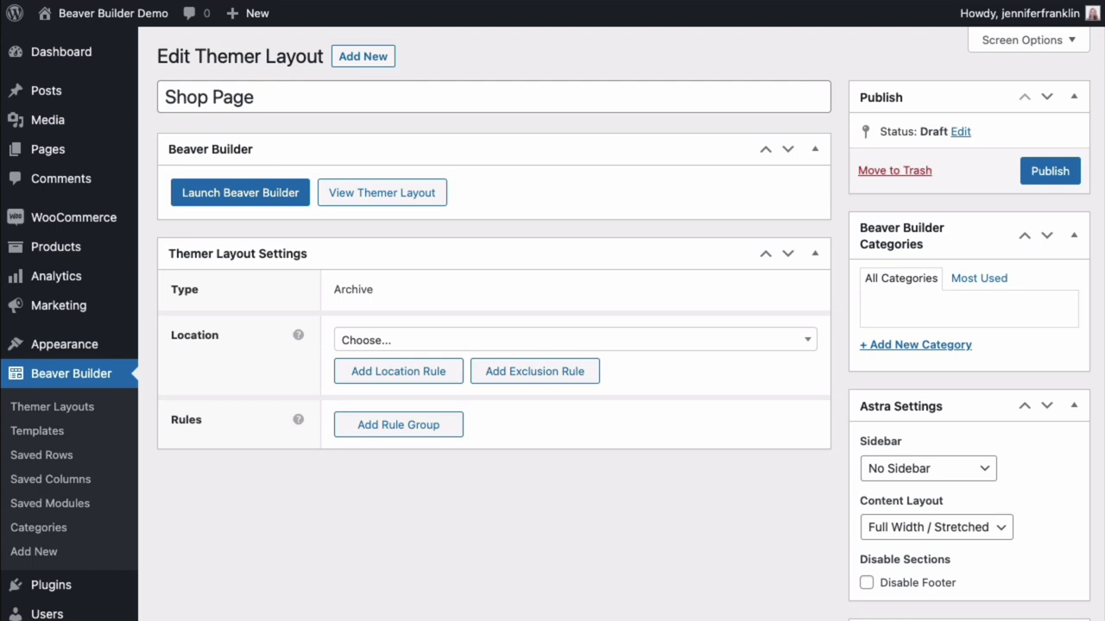
Set the Shop Page layout's location to Product Archive and publish it.
click(807, 344)
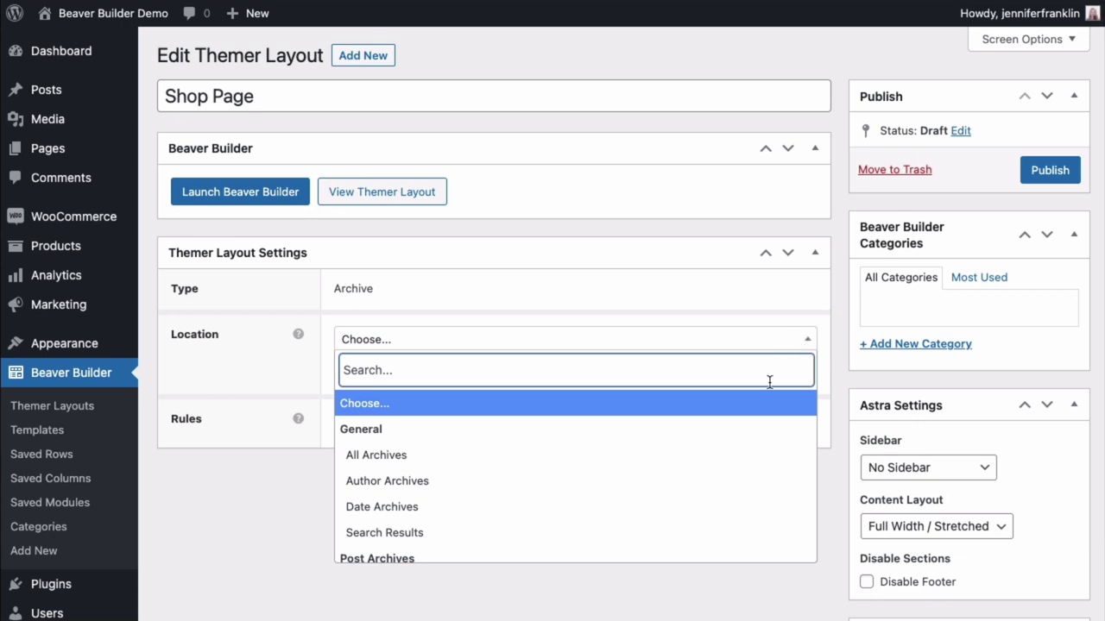
scroll(768, 399, down, 1)
scroll(768, 399, down, 3)
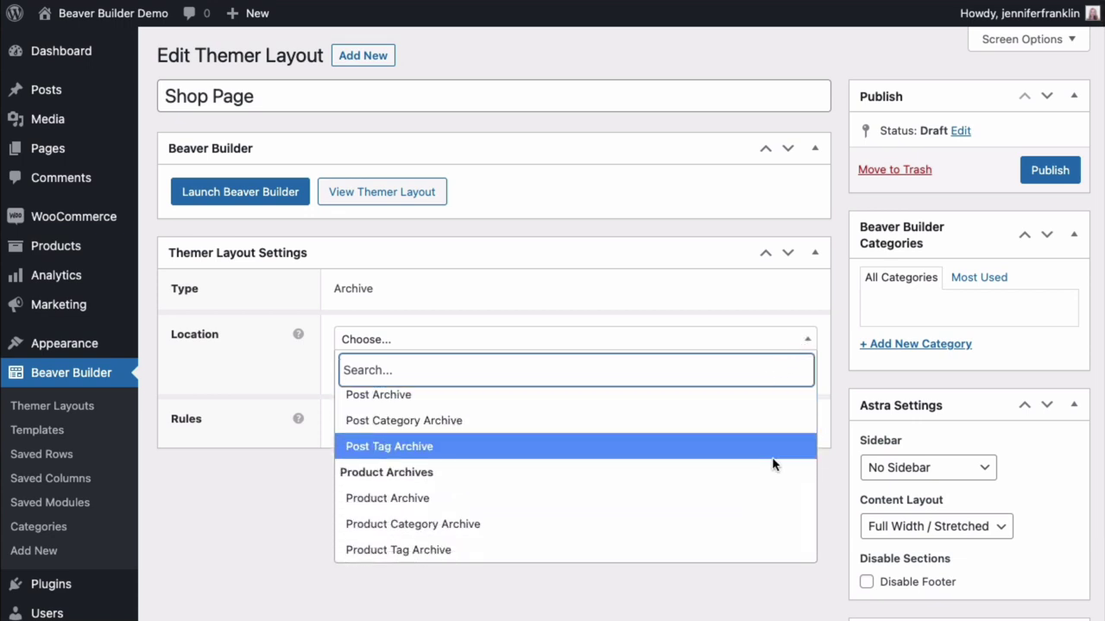
click(787, 502)
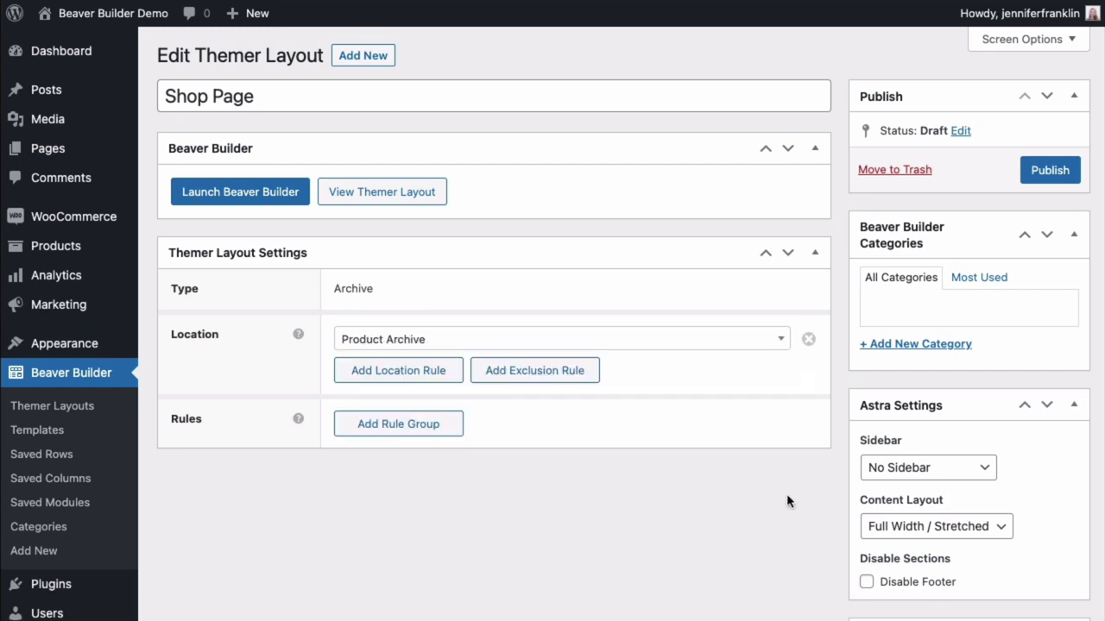
click(1049, 170)
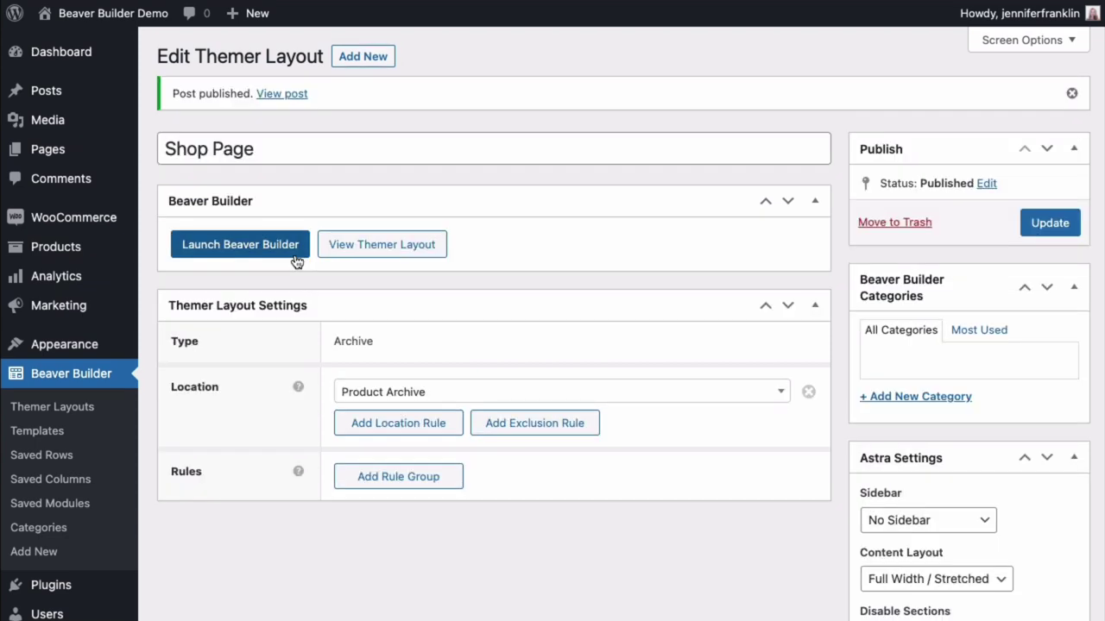
Launch Beaver Builder on Shop Page and scroll the Product Archive preview.
click(294, 257)
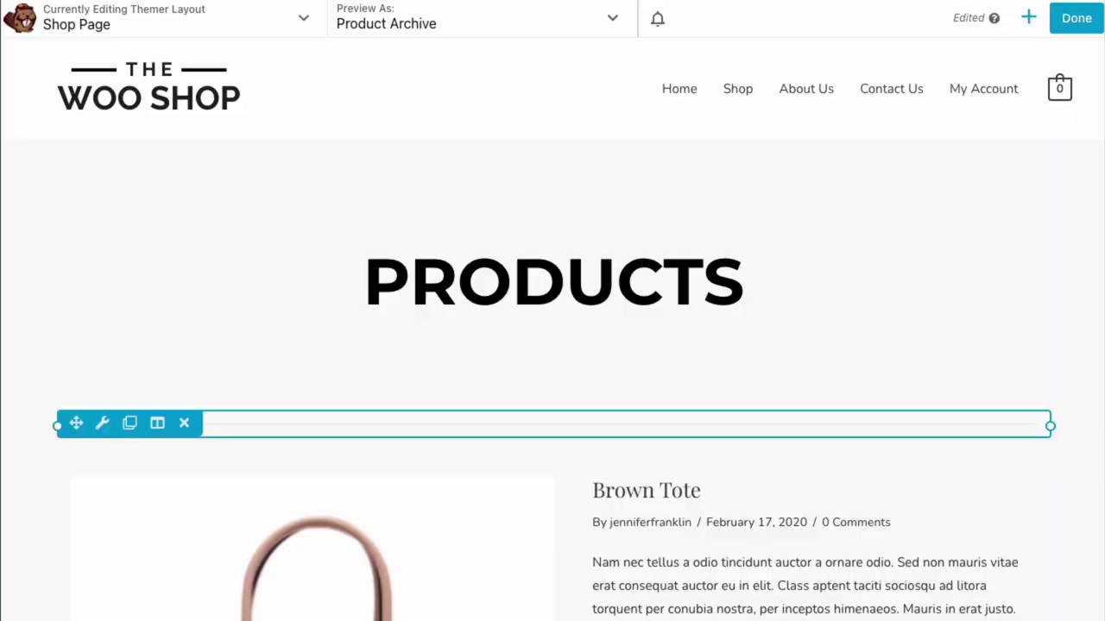
scroll(552, 345, down, 5)
scroll(553, 345, down, 3)
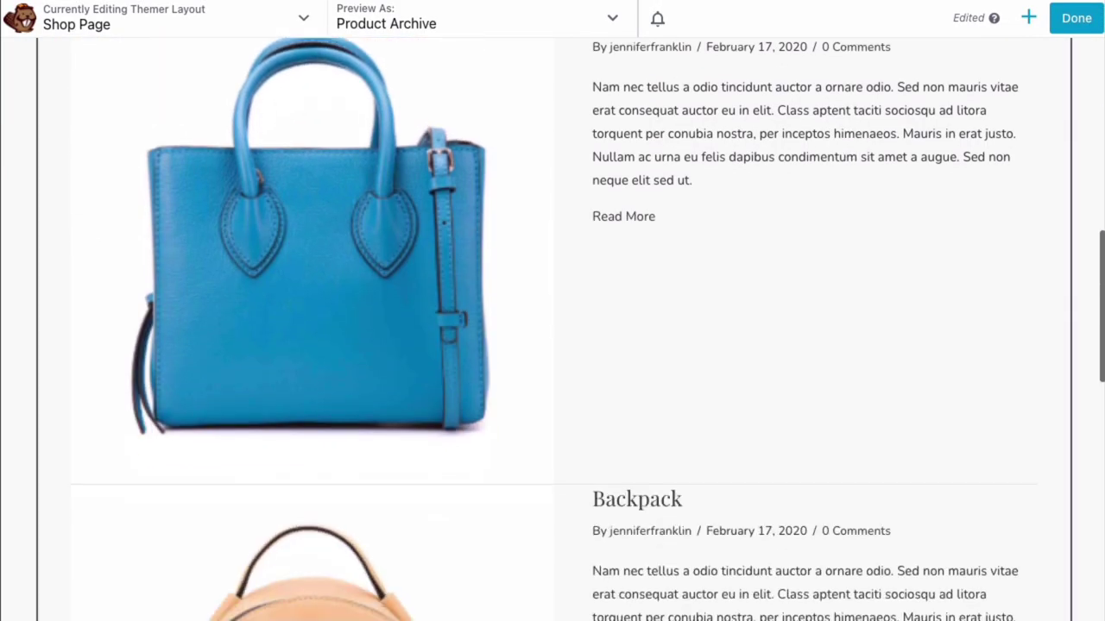
scroll(553, 328, down, 12)
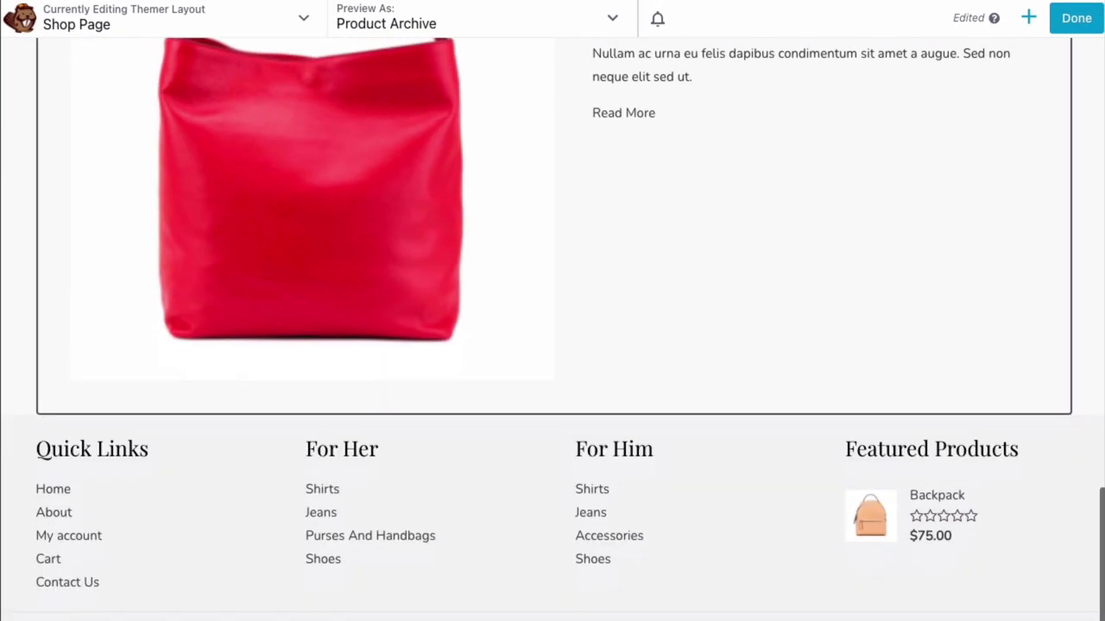
scroll(552, 328, up, 10)
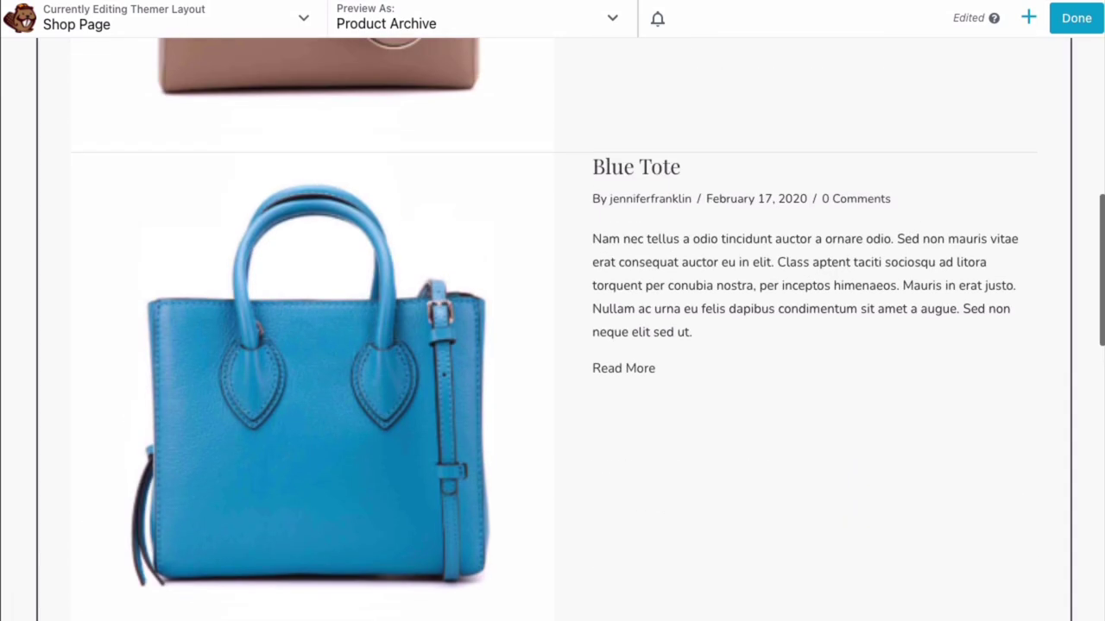
scroll(552, 345, up, 10)
Apply the Products template from Templates, replacing the existing layout.
click(1028, 24)
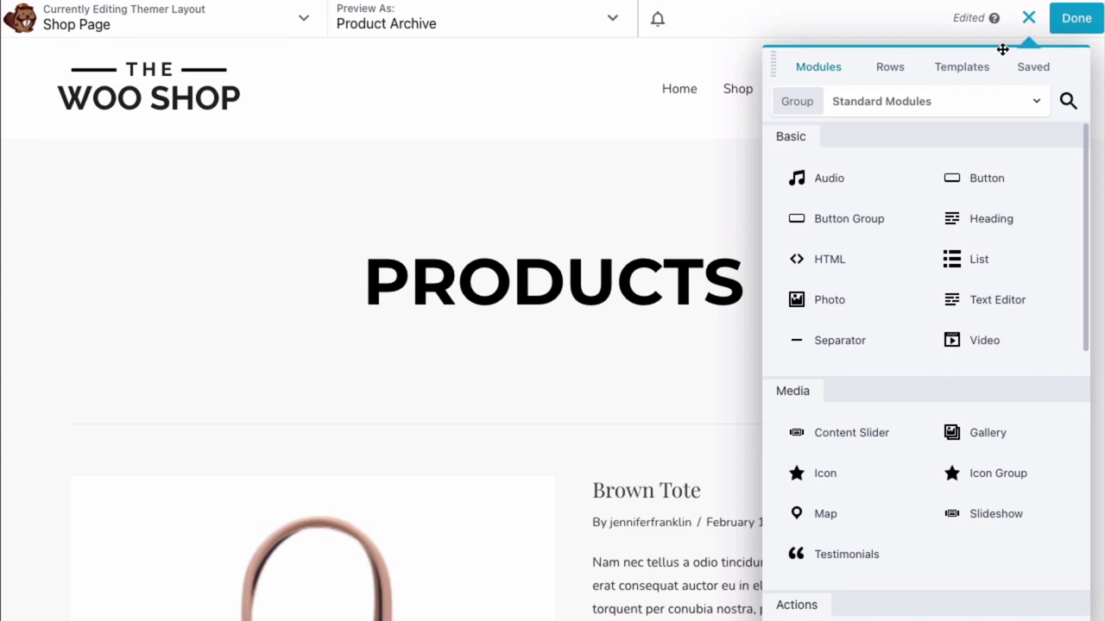
click(984, 76)
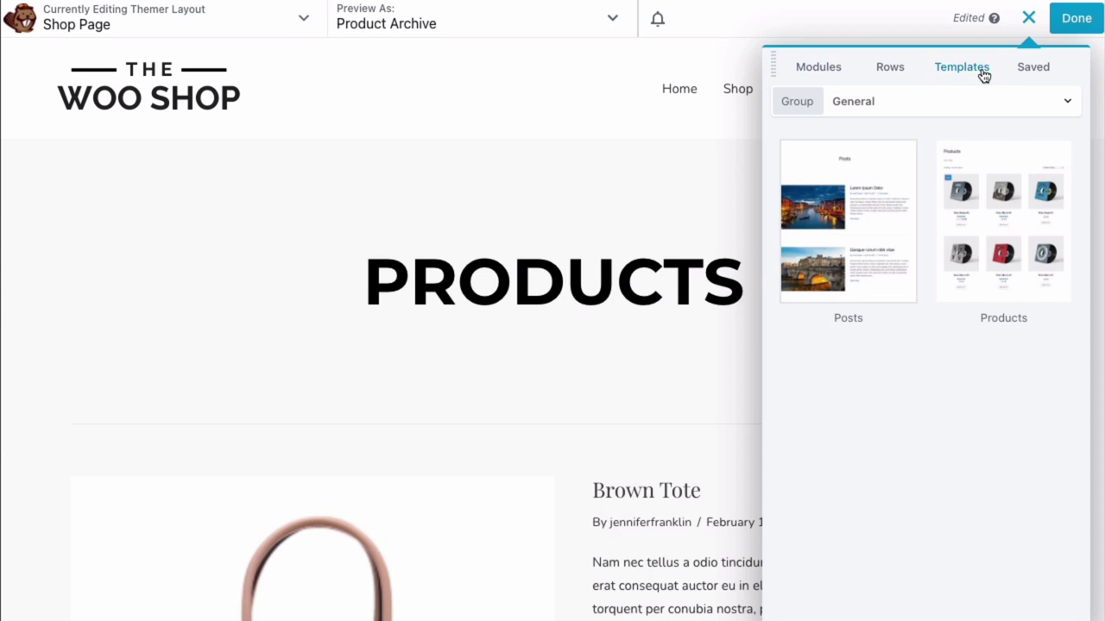
click(1020, 245)
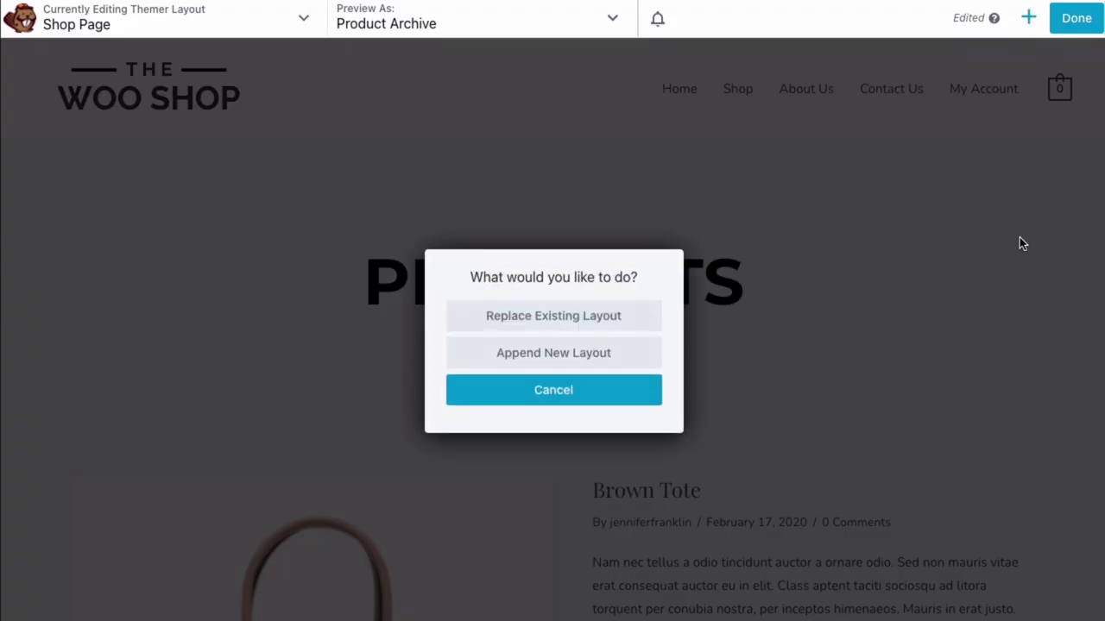
click(645, 324)
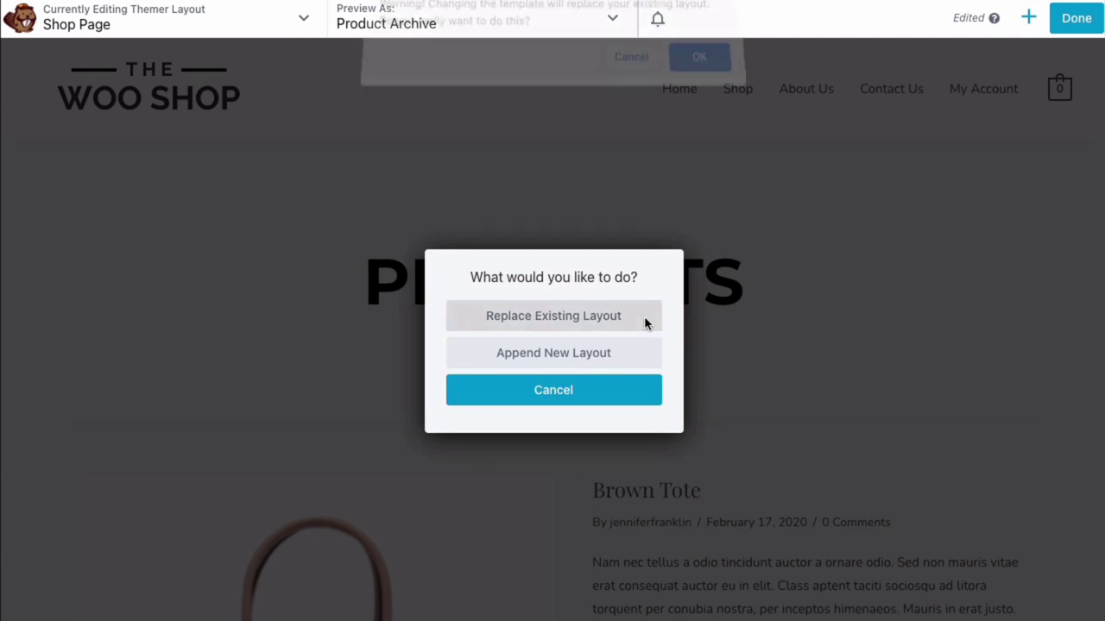
click(701, 71)
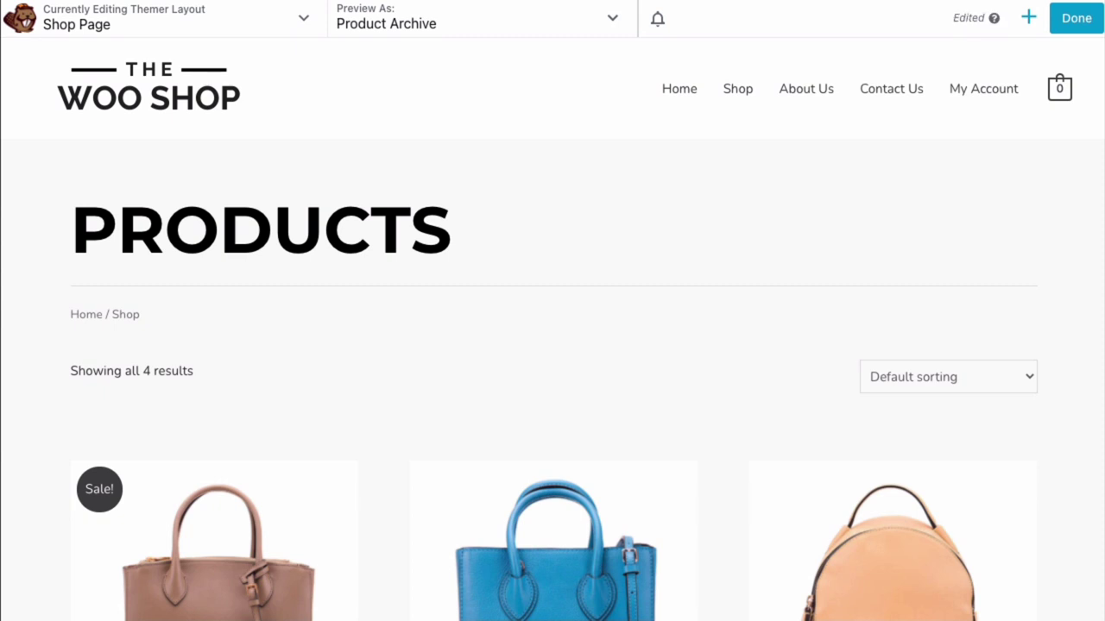
Move the divider line and the Home / Shop breadcrumb up into the black PRODUCTS banner.
scroll(552, 328, down, 8)
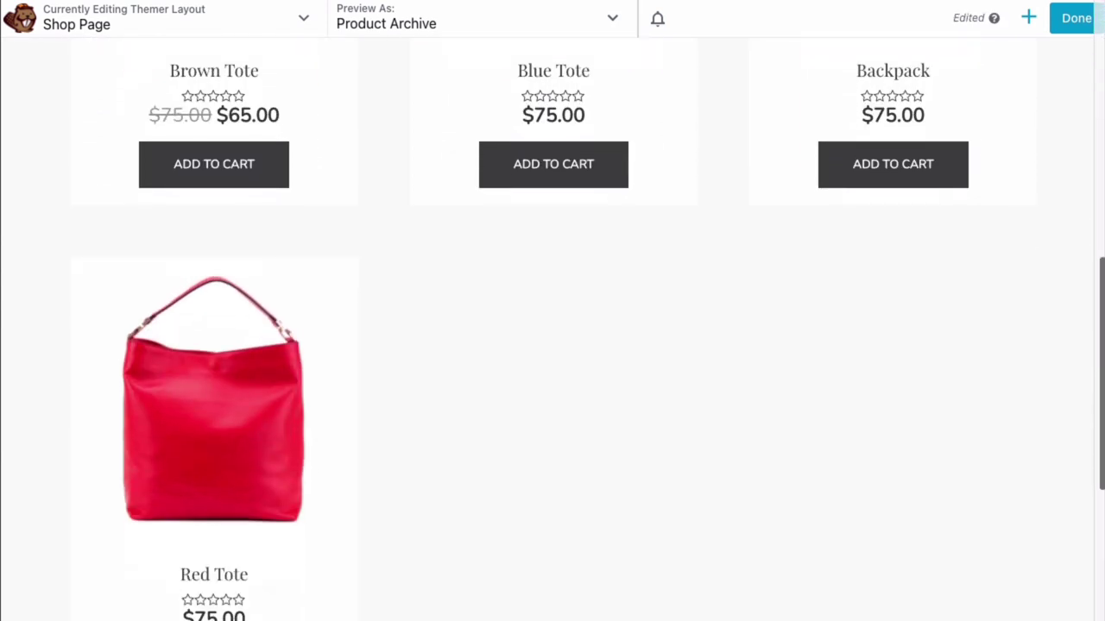
scroll(553, 328, down, 4)
scroll(552, 328, up, 7)
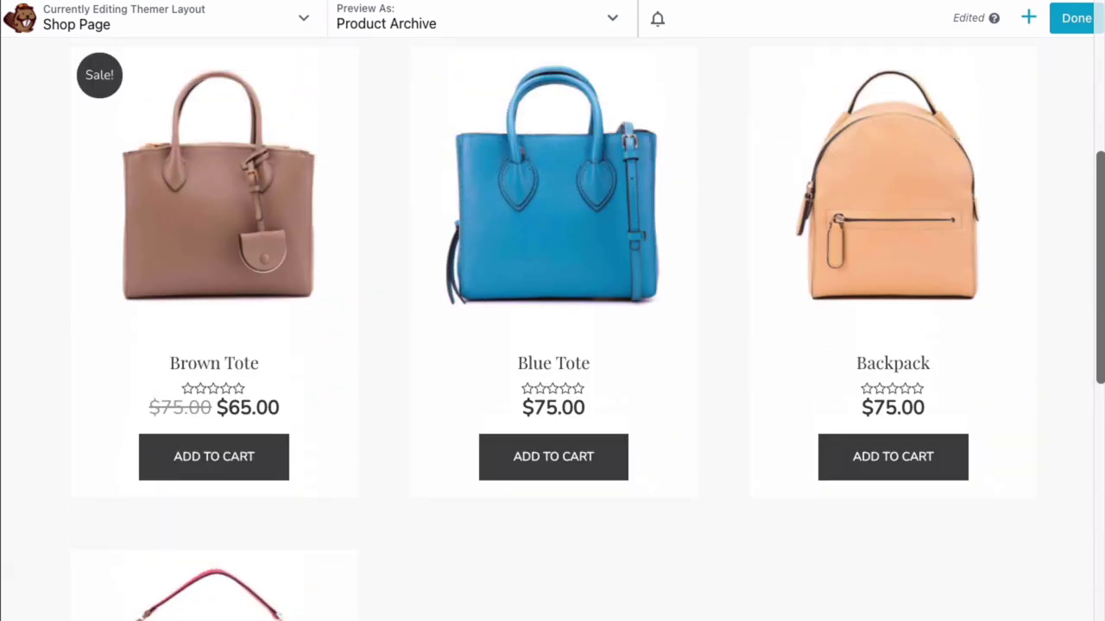
scroll(553, 328, up, 5)
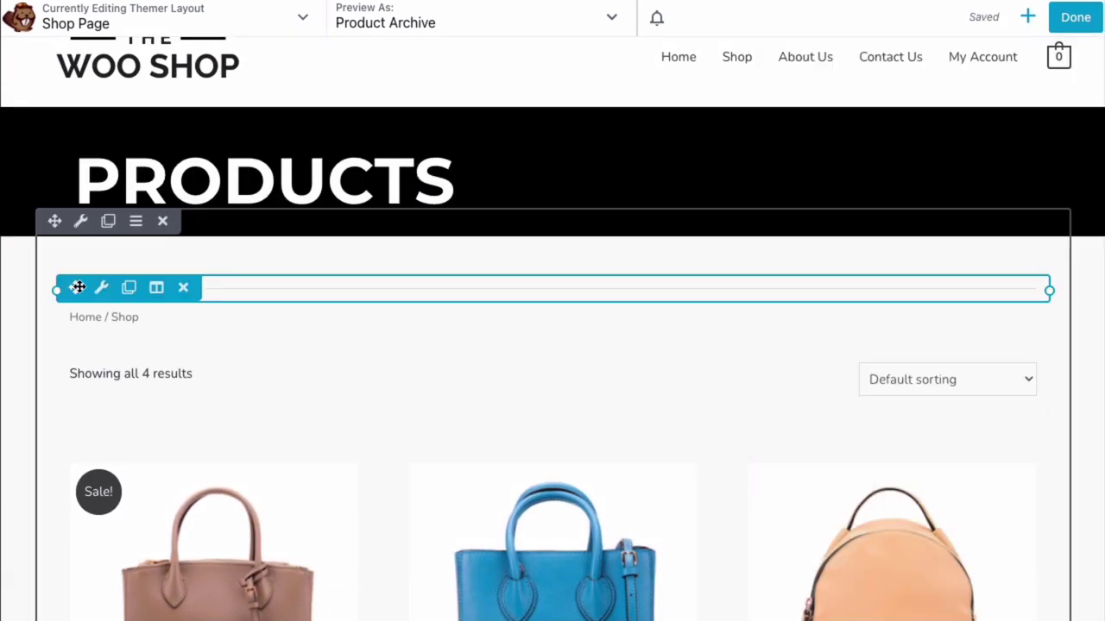
drag(74, 289, 184, 138)
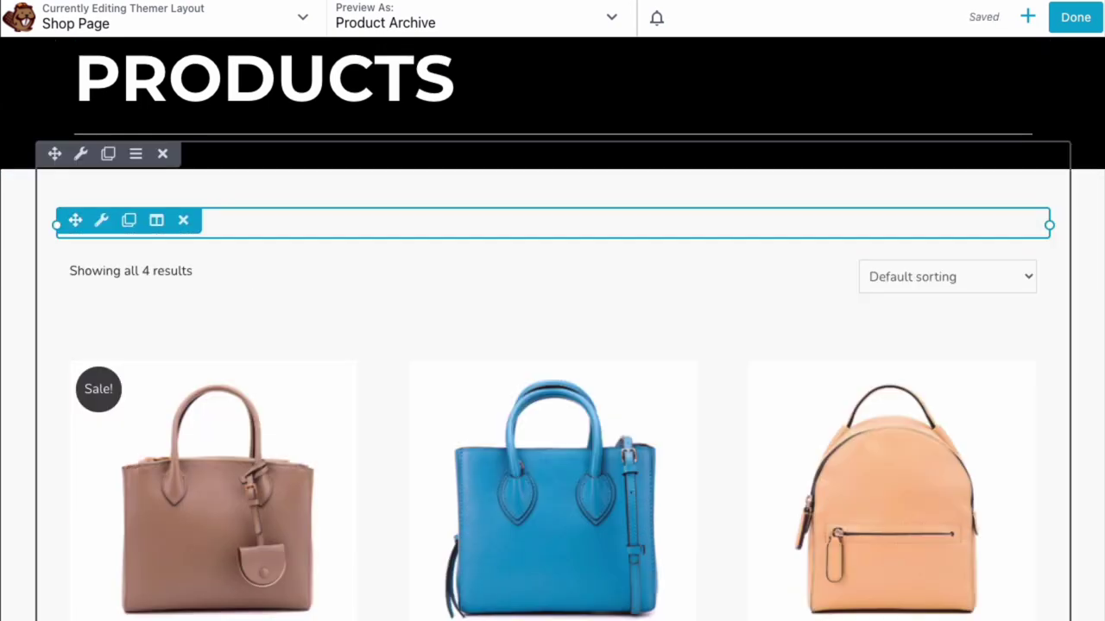
drag(75, 220, 177, 82)
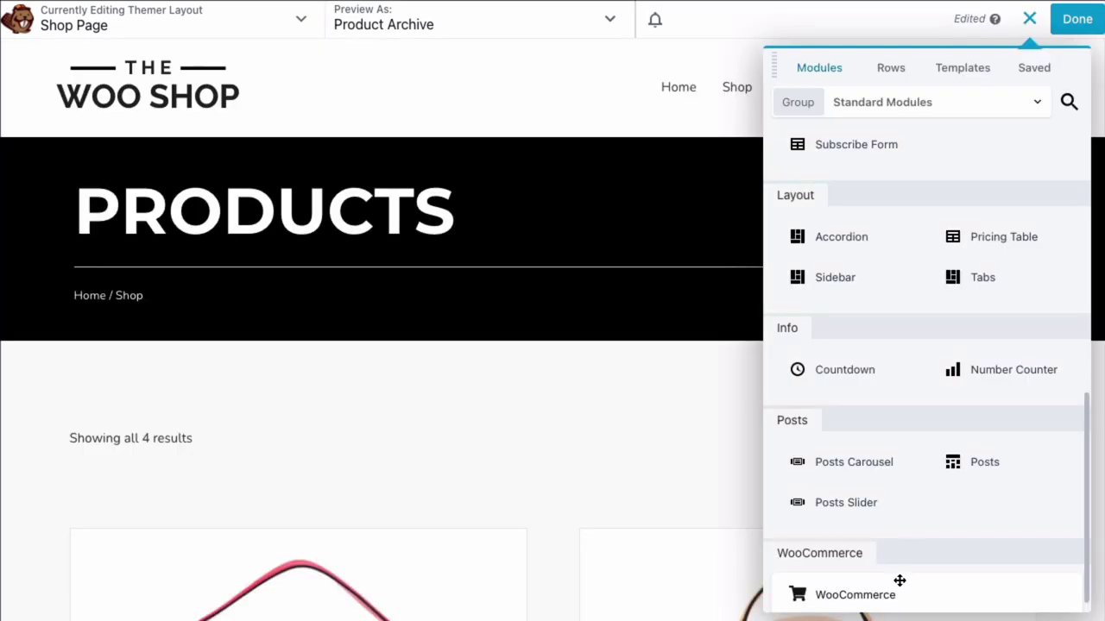
Add a WooCommerce product grid in a new row beneath the banner, showing products two per row.
scroll(899, 581, down, 1)
drag(915, 577, 712, 455)
scroll(553, 345, down, 15)
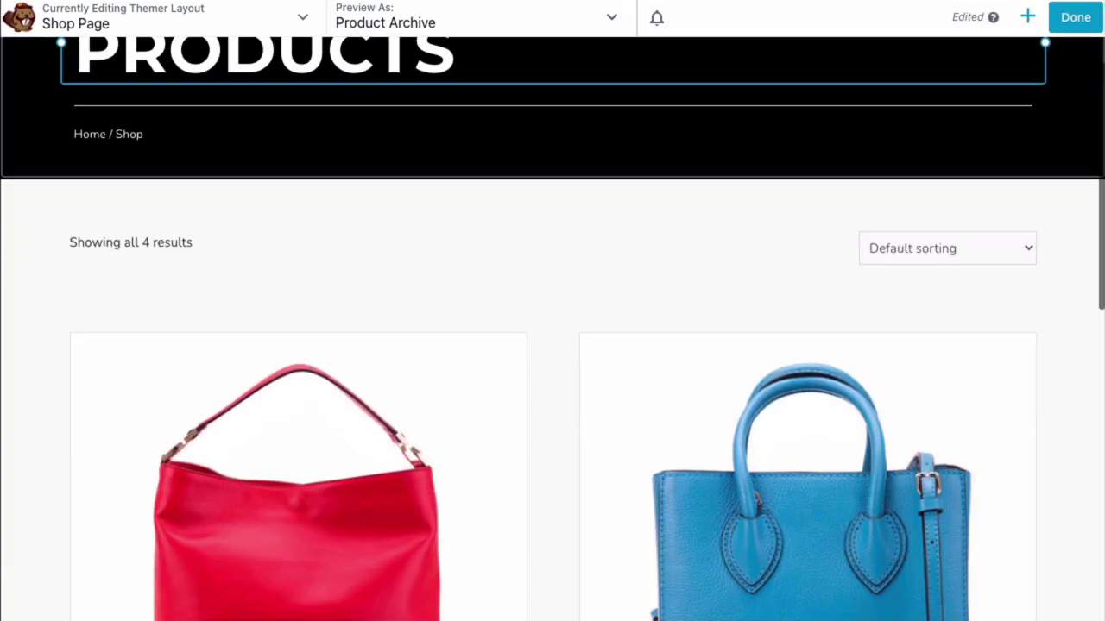
scroll(552, 346, up, 15)
scroll(552, 345, up, 1)
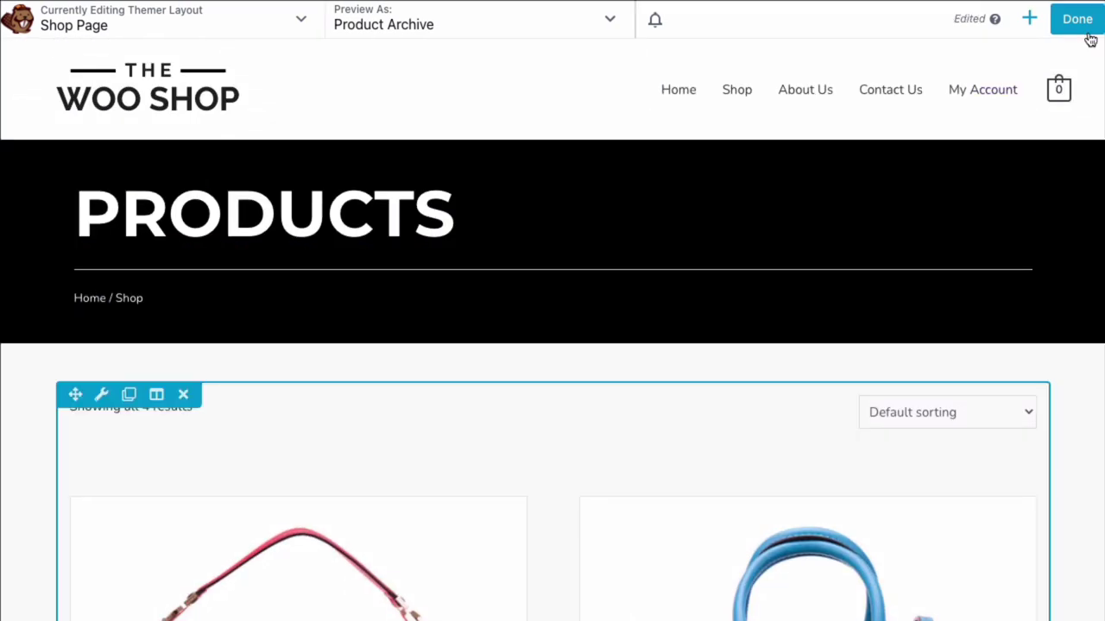
Finish editing and publish the Shop Page layout with its black banner and product grid.
click(1091, 34)
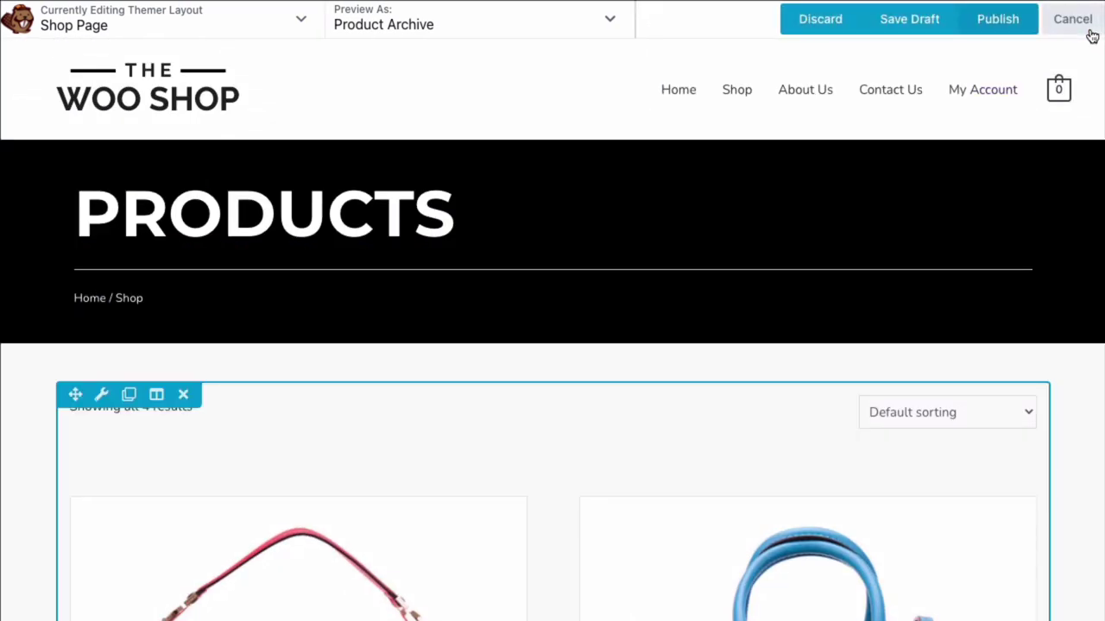
click(1026, 32)
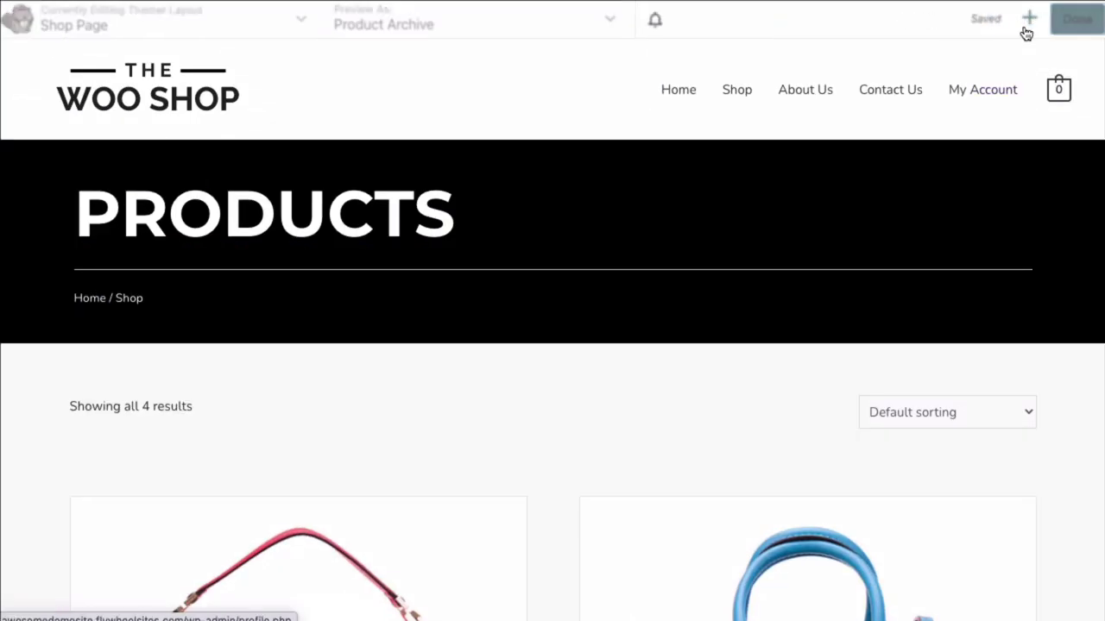